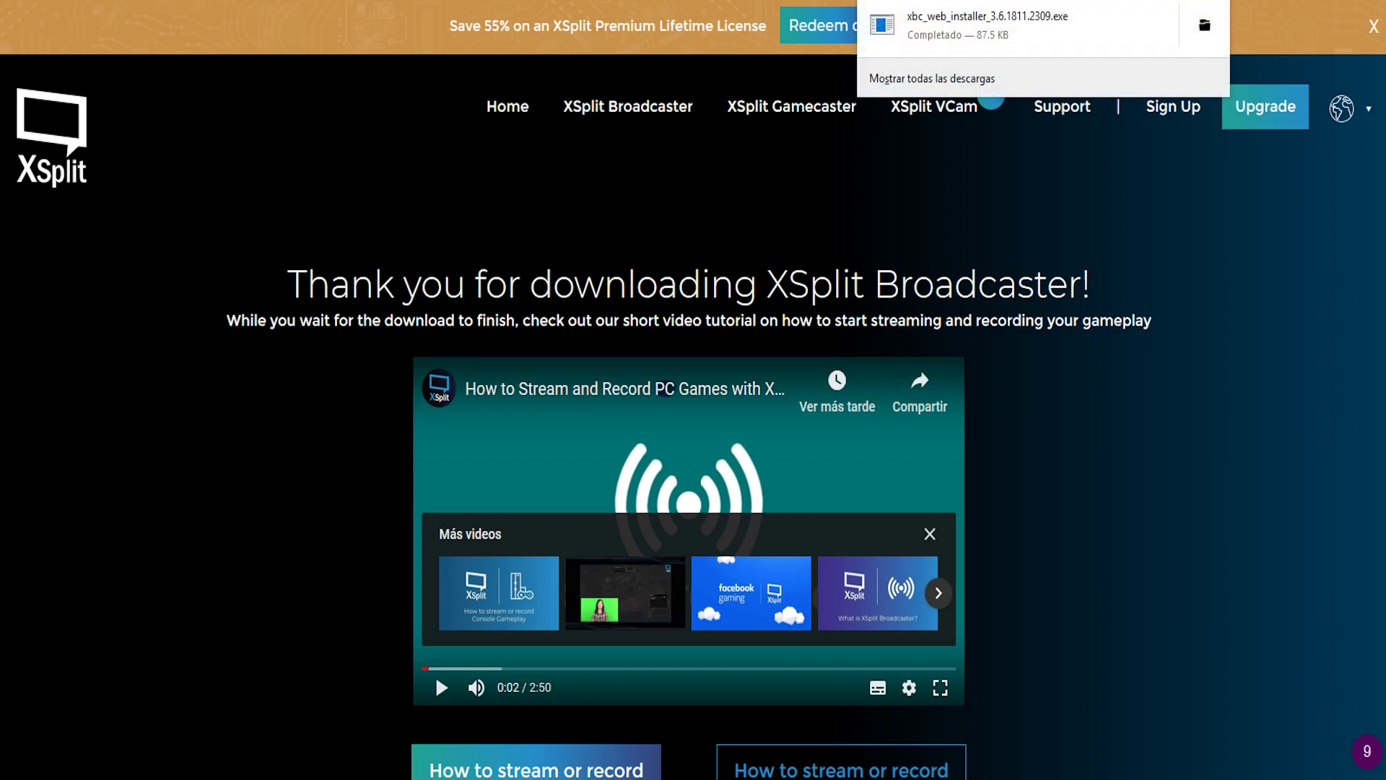
- Run the downloaded xbc_web_installer_3.6.1811.2309.exe, allow it to change the PC, and accept Español (España) as the setup language
click(988, 33)
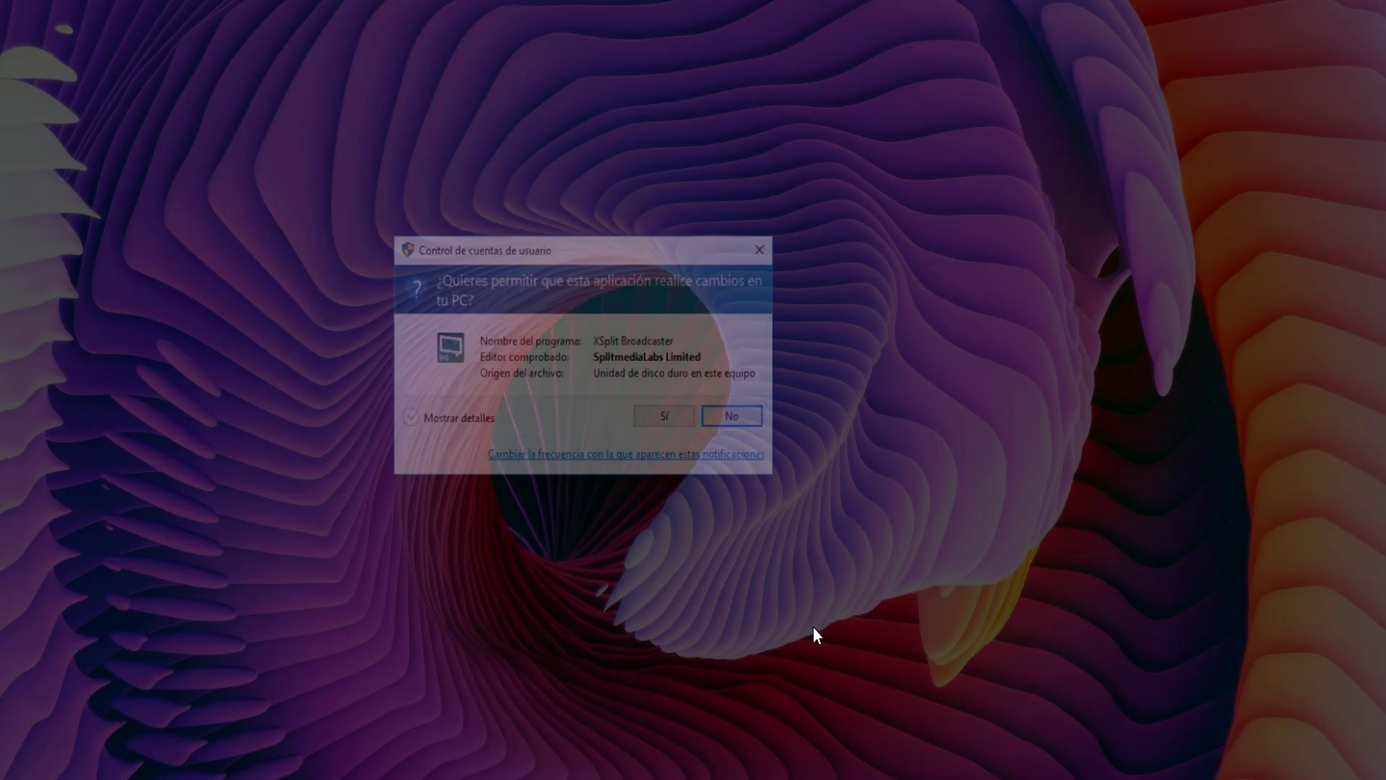
click(662, 424)
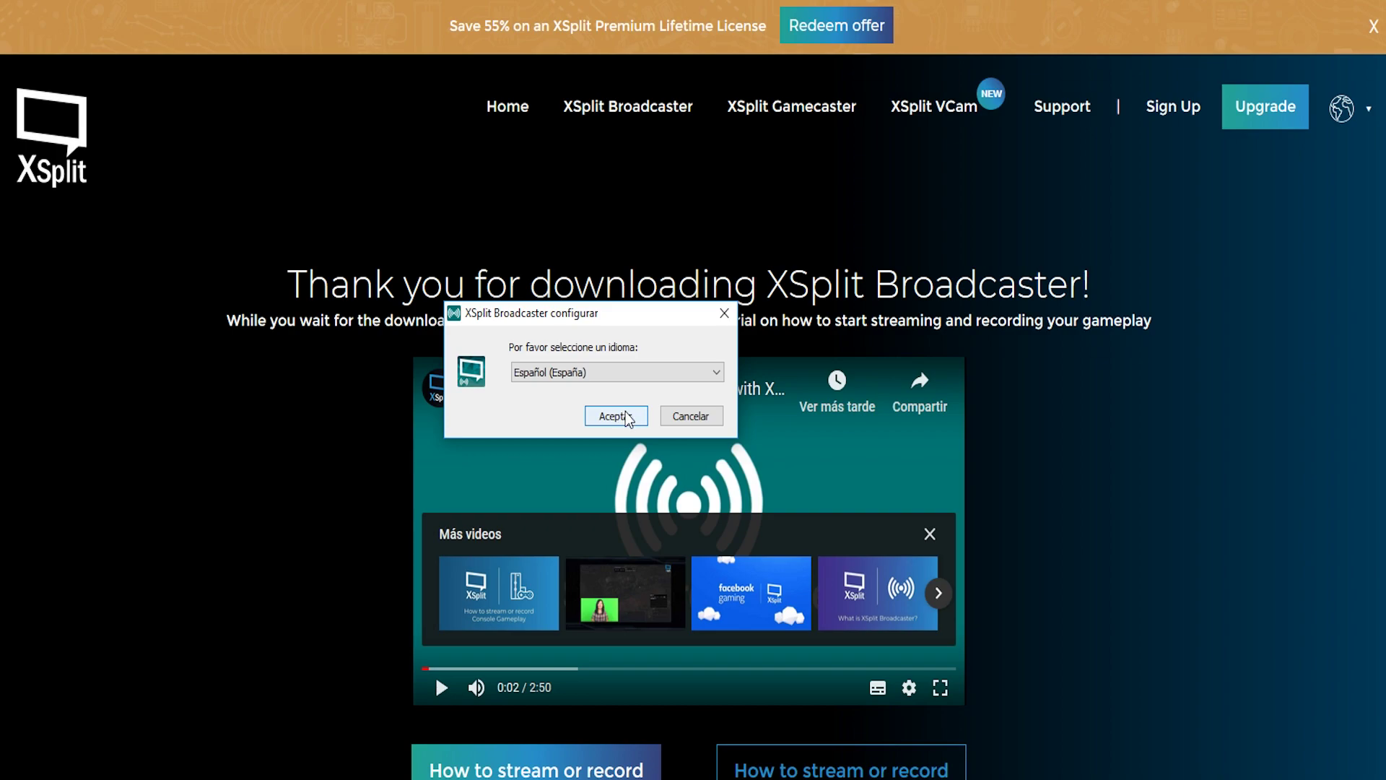
click(631, 417)
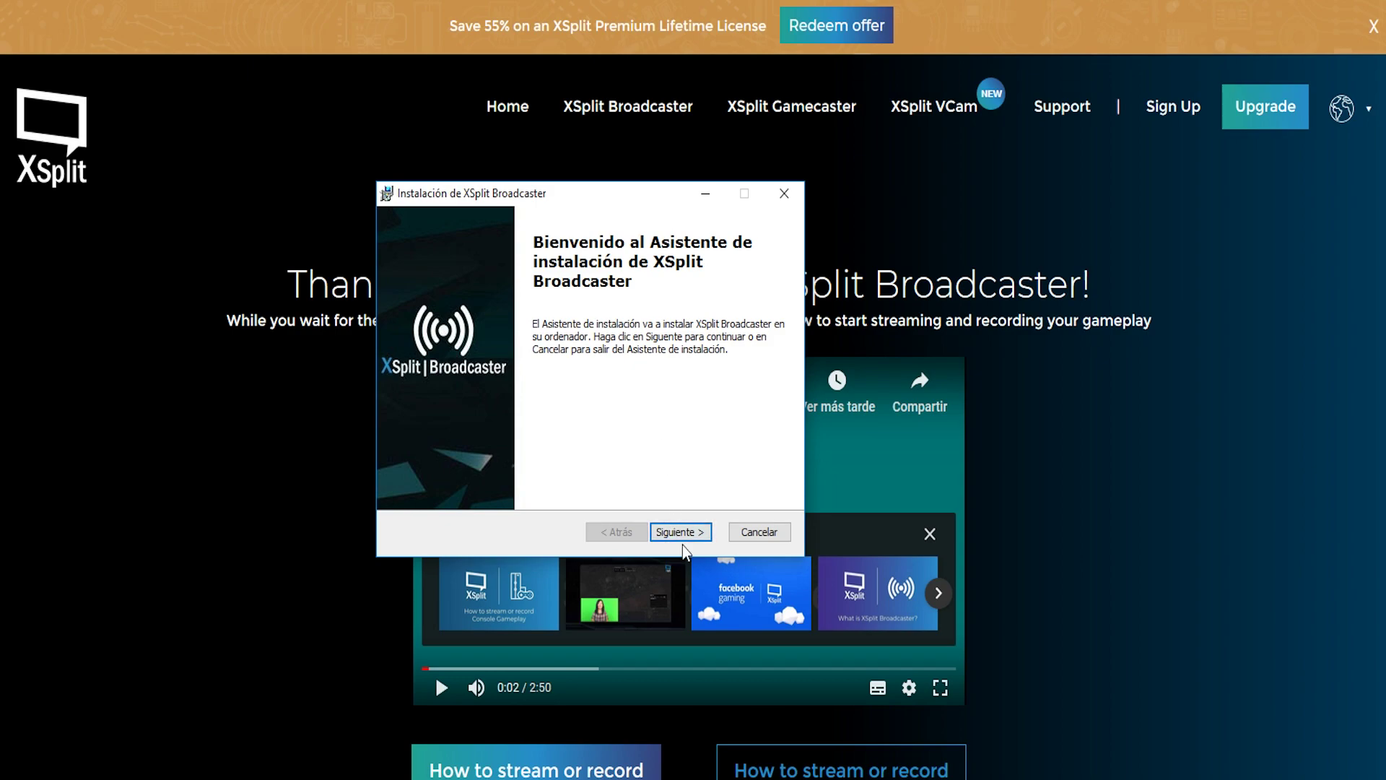
- Install XSplit Broadcaster in the default folder with all proposed shortcuts, and finish with the option to launch it
click(649, 530)
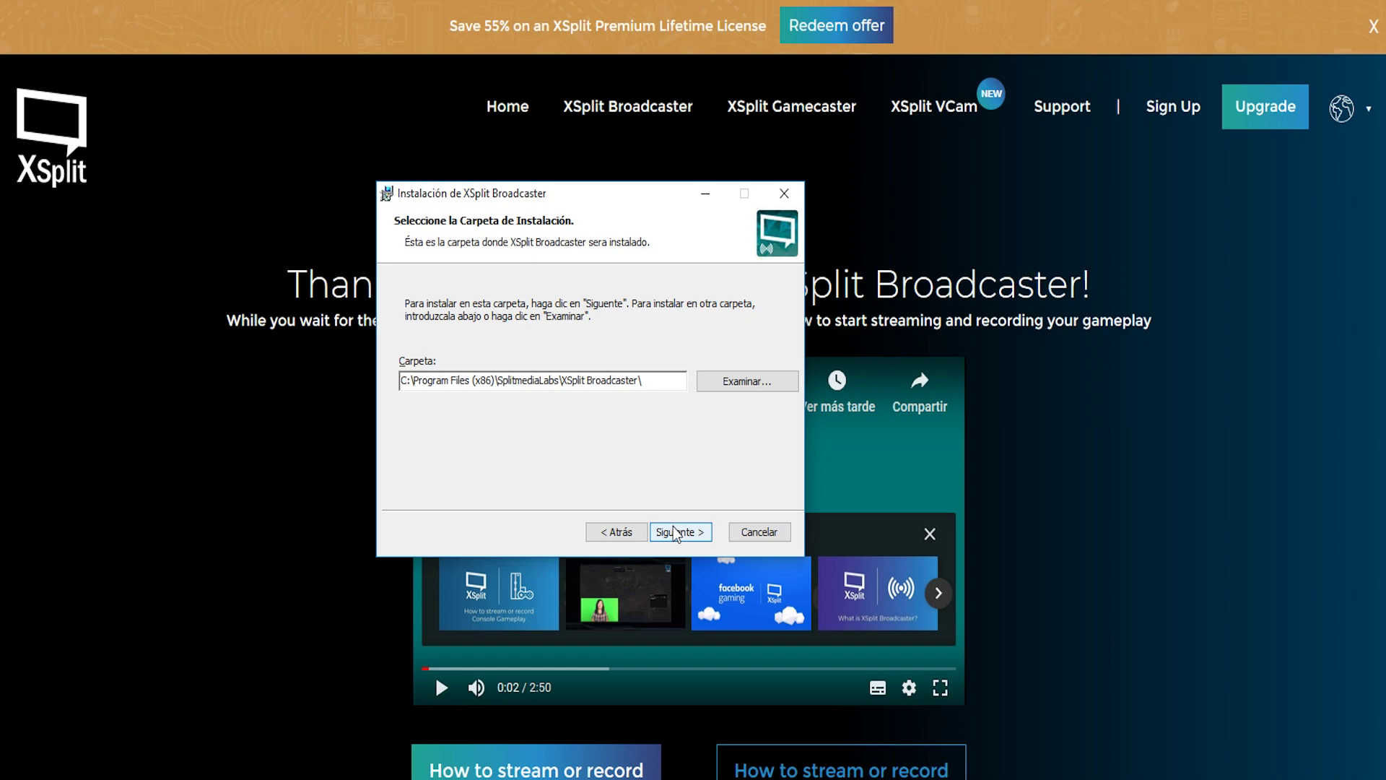
click(682, 532)
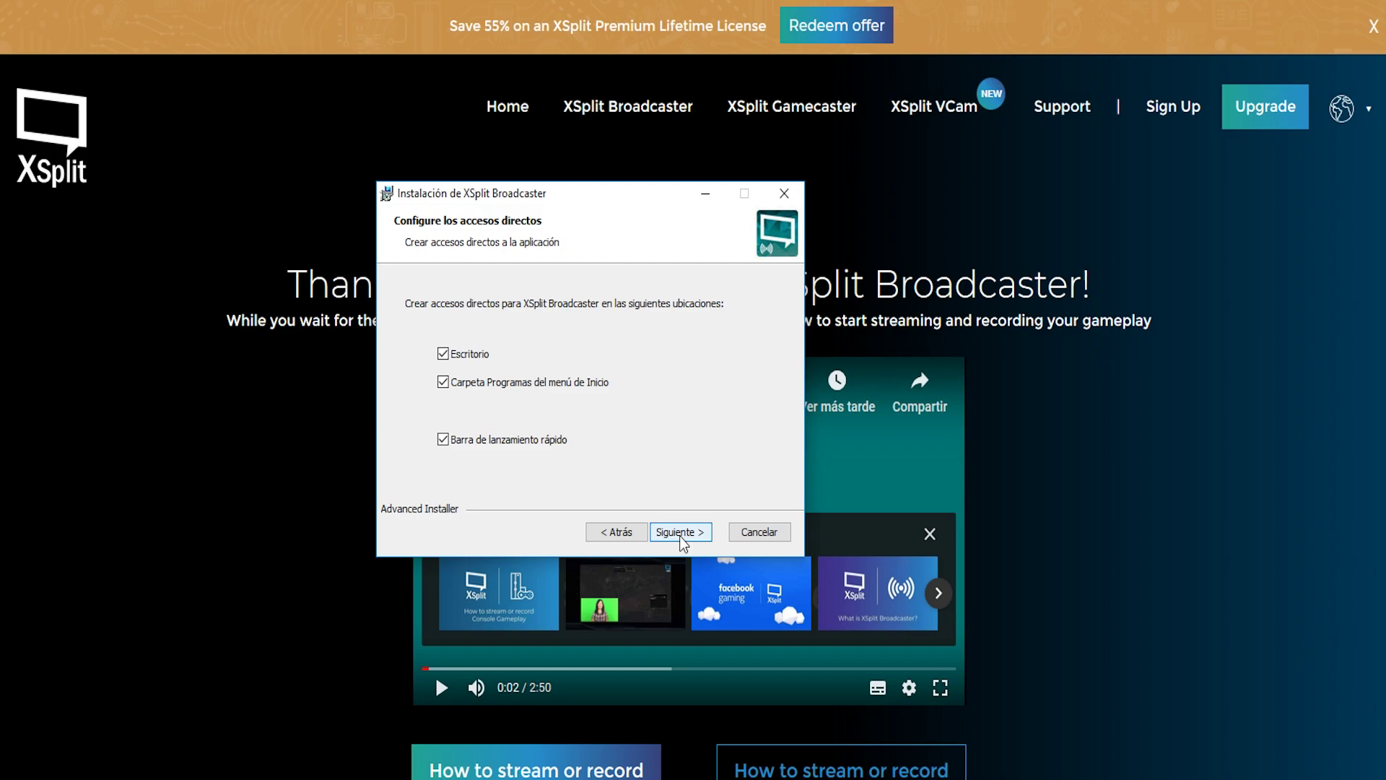
click(681, 532)
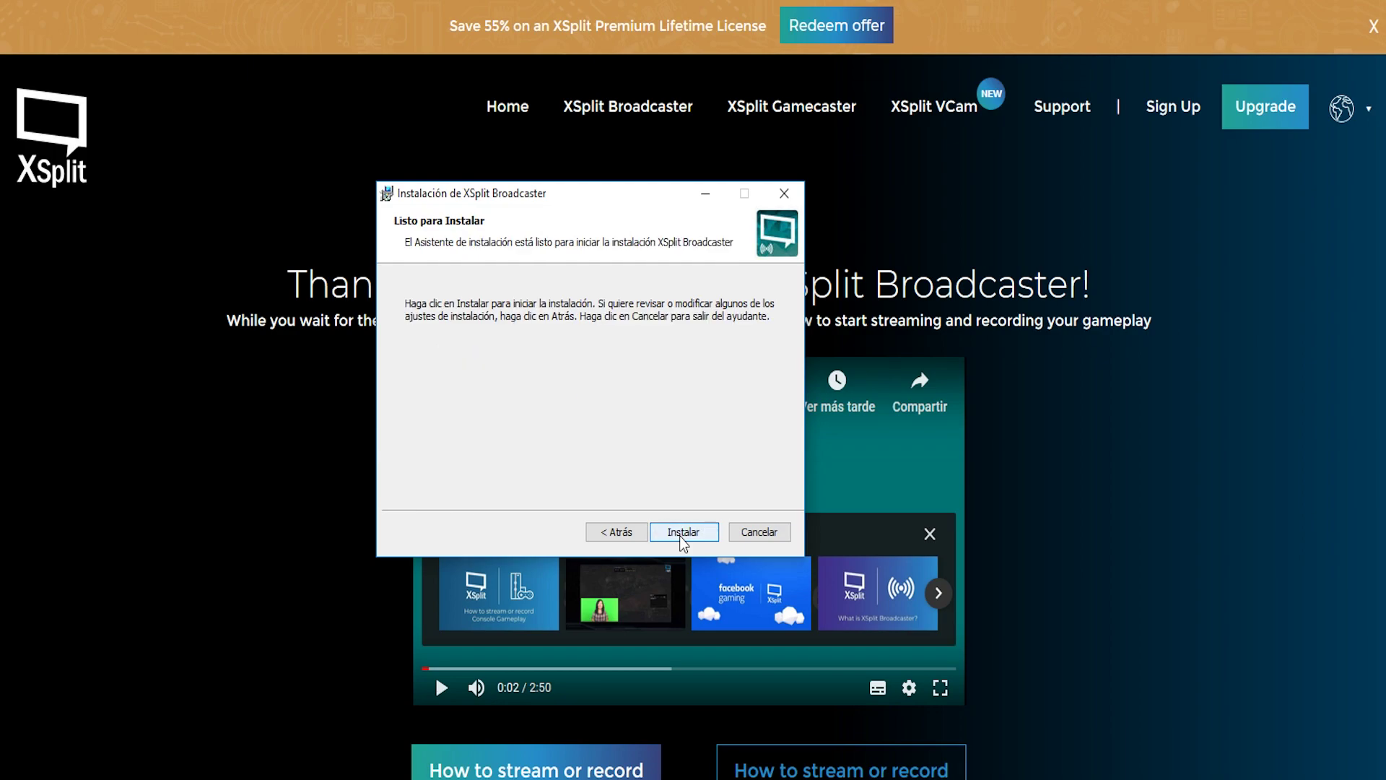
click(682, 532)
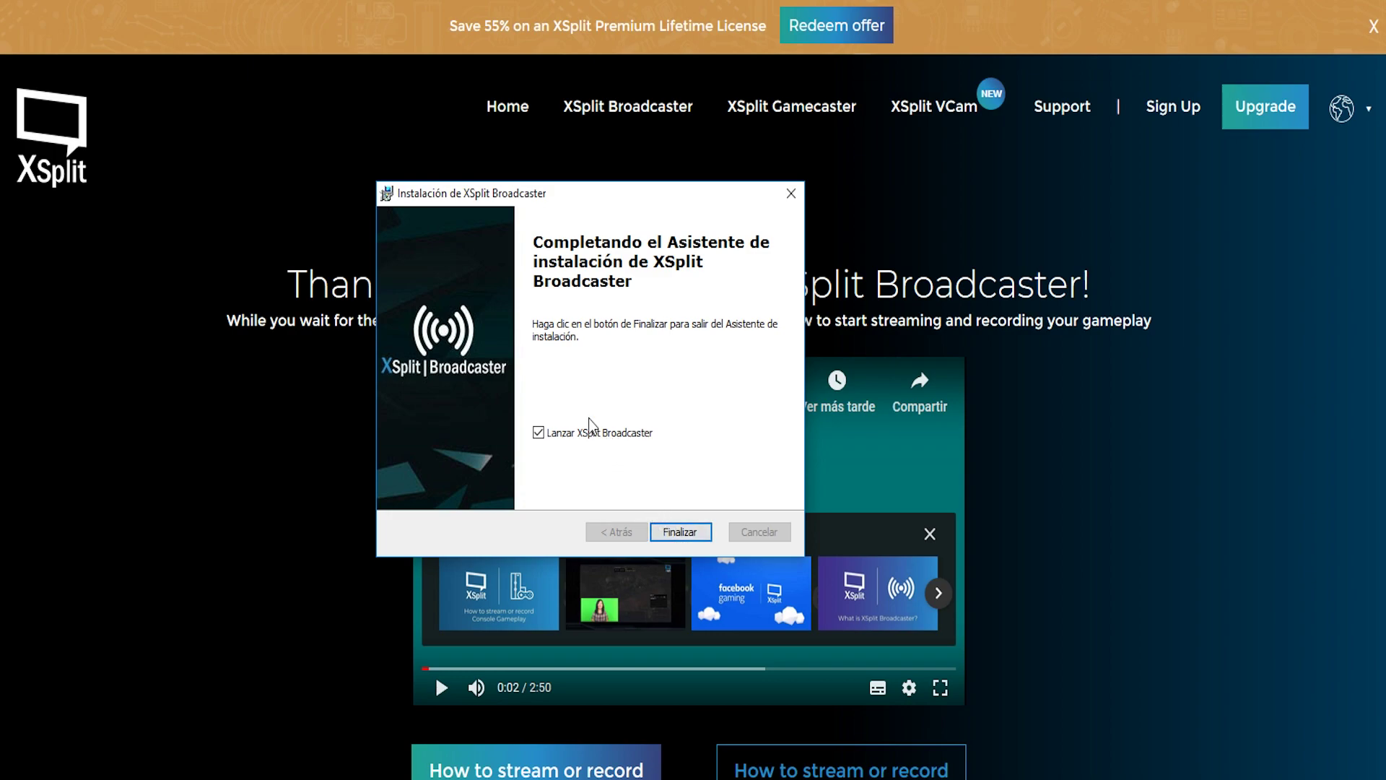
click(681, 532)
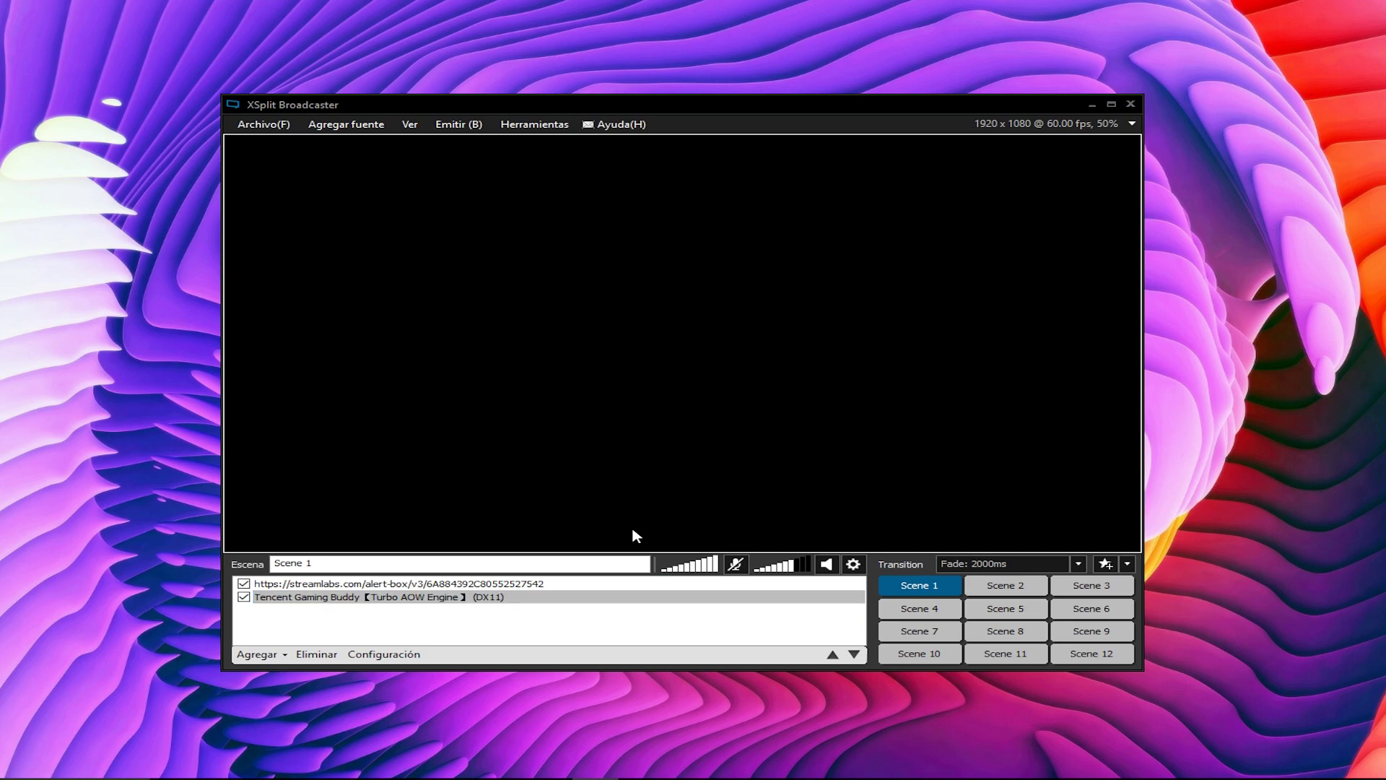
- Examine the source types that can be added to the scene and the available resolution and frame rate options
click(282, 655)
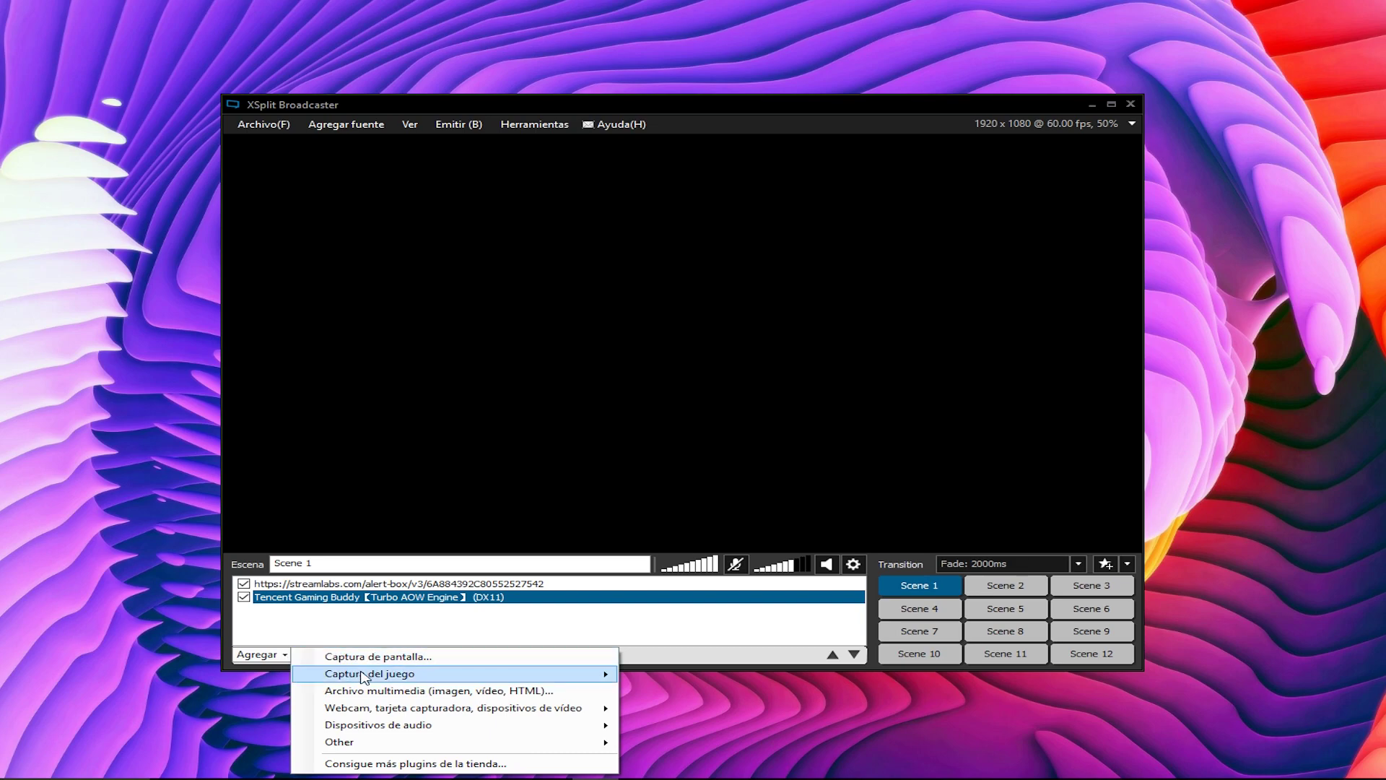
mouse_move(363, 676)
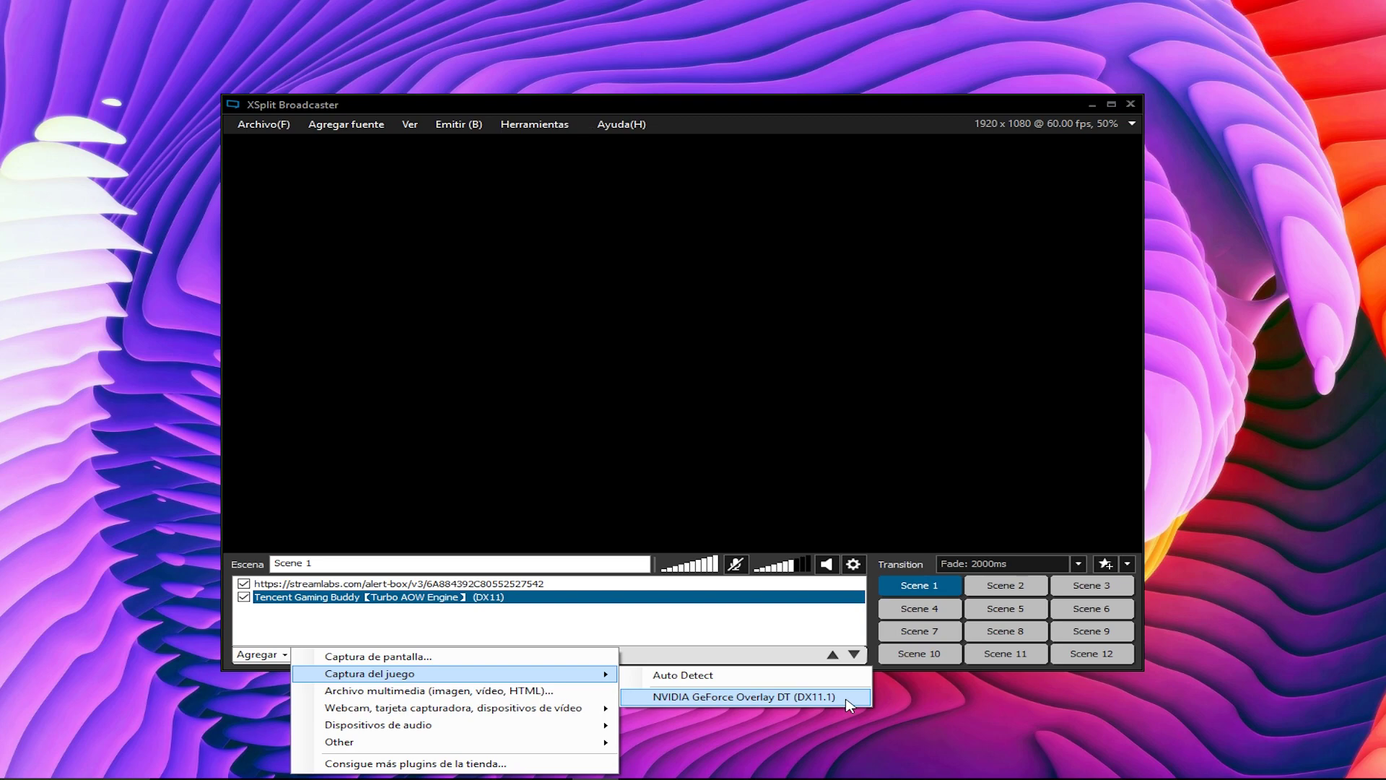
mouse_move(502, 714)
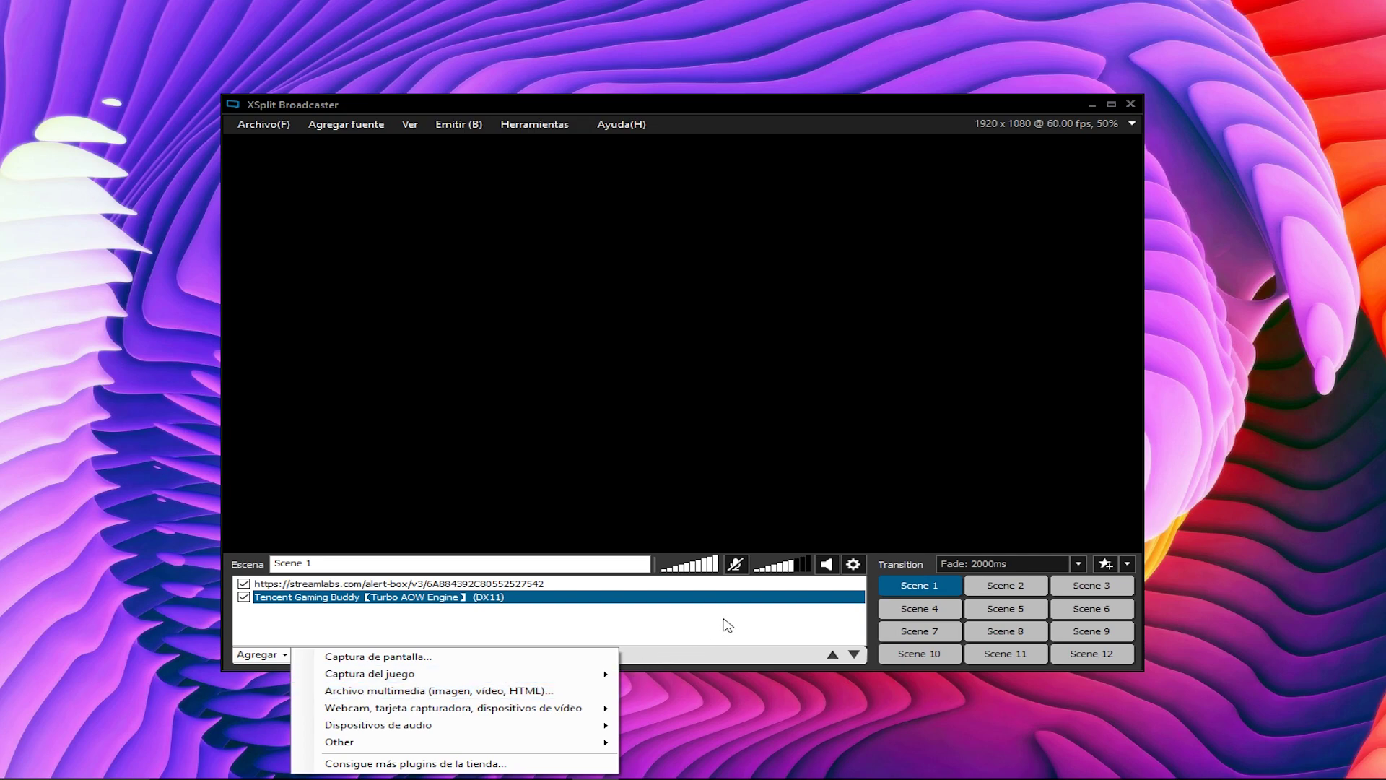
click(1046, 137)
click(1131, 126)
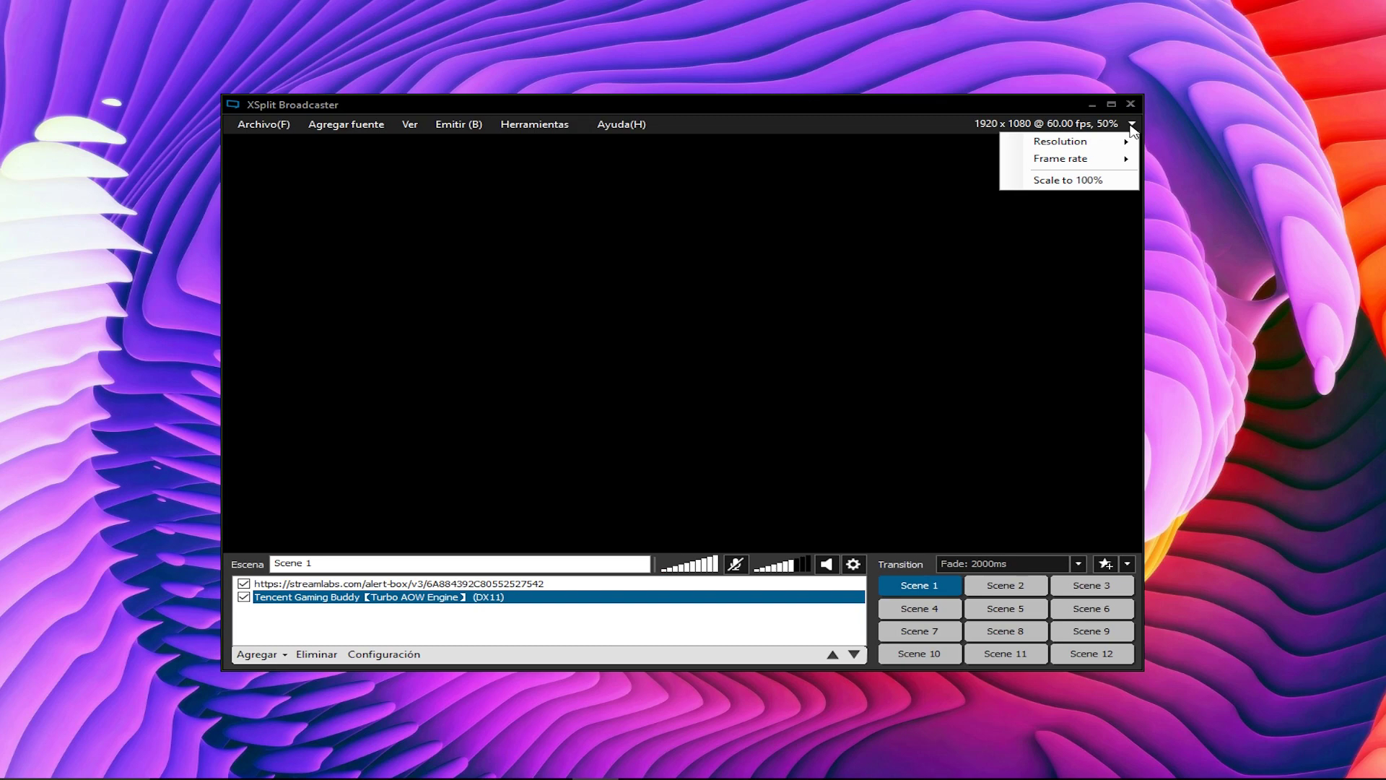
mouse_move(1111, 147)
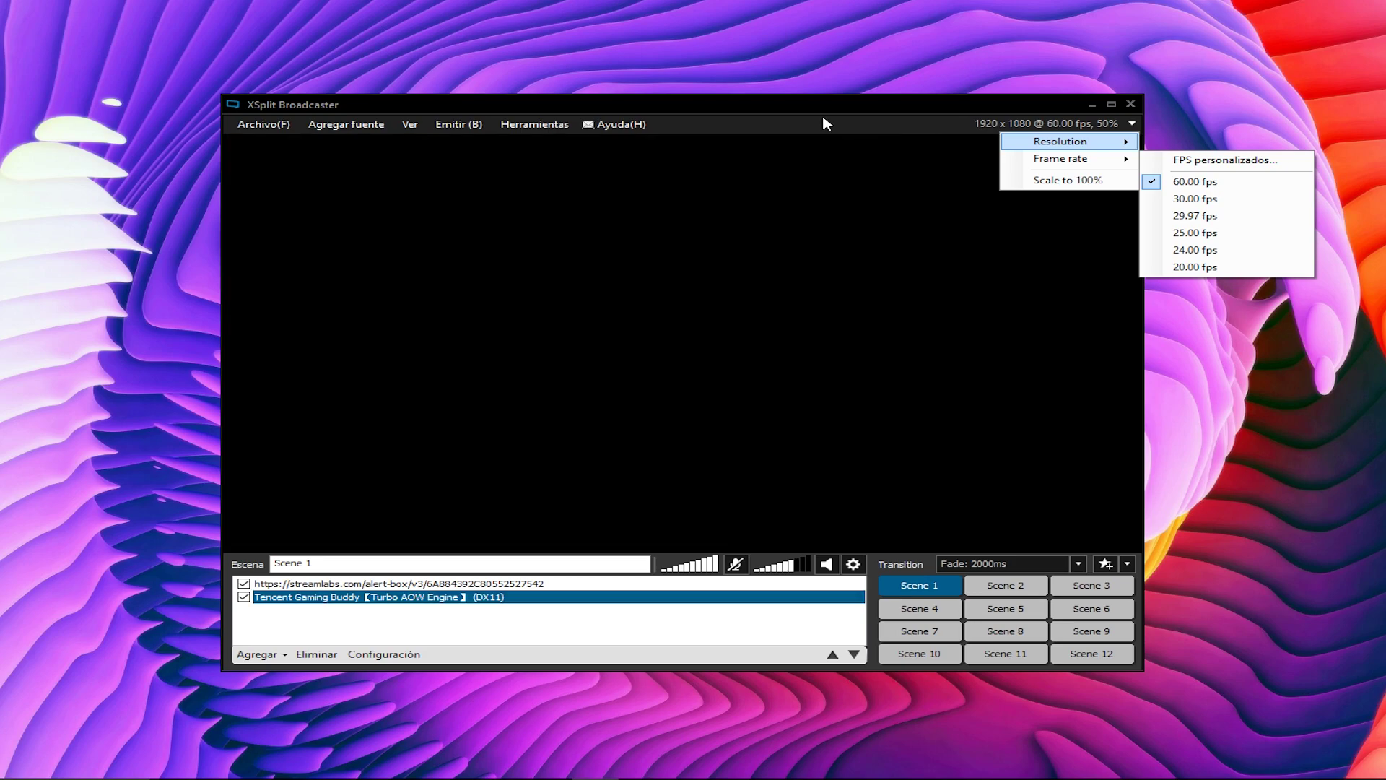
- Open the properties of the Twitch broadcast channel and dismiss the error report
click(471, 127)
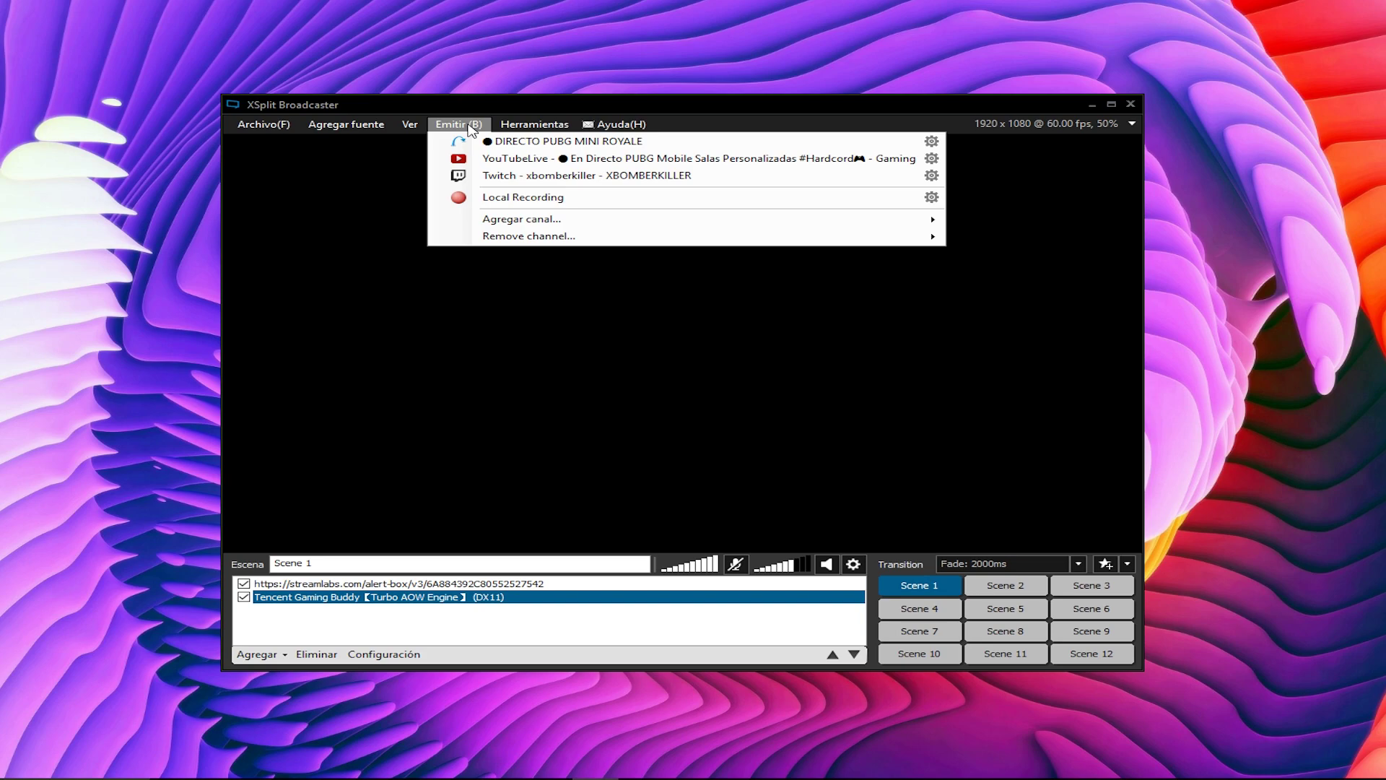
click(472, 126)
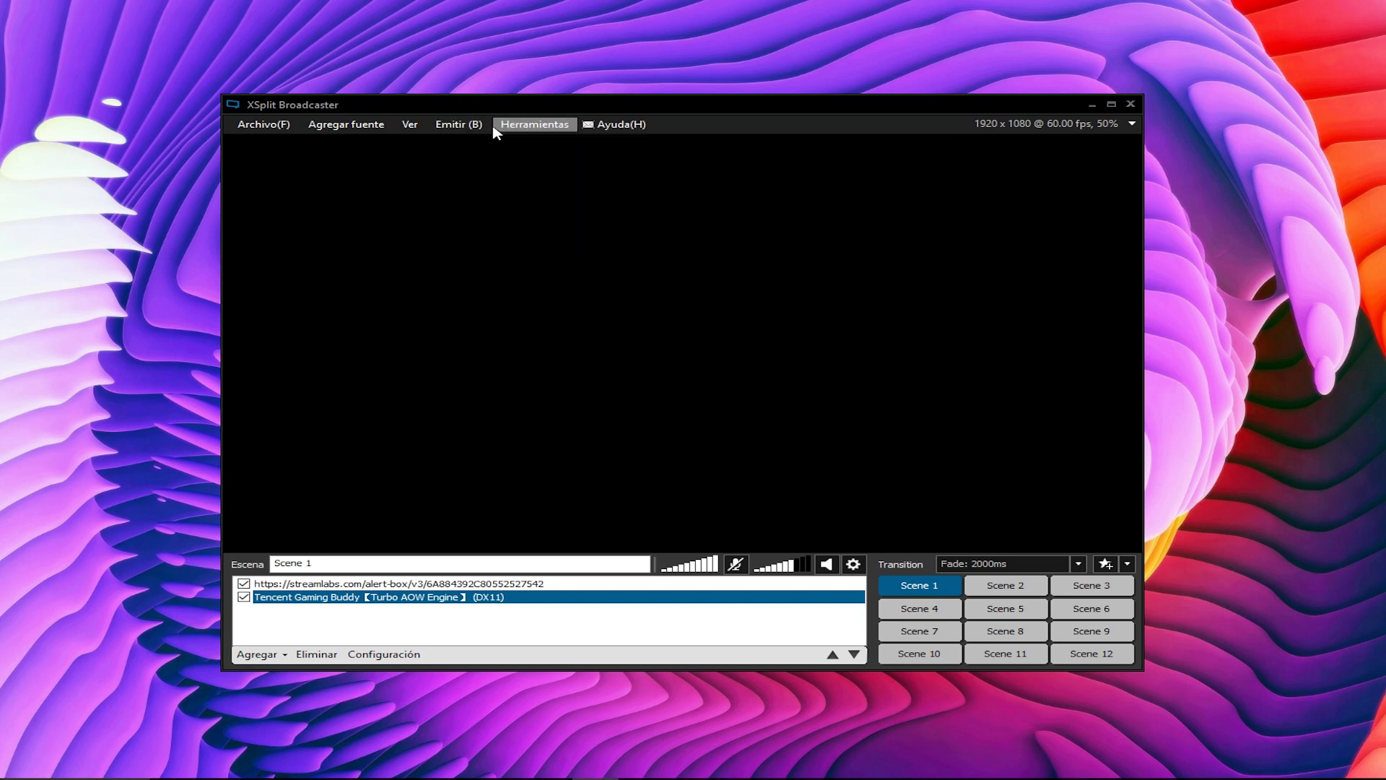
click(468, 127)
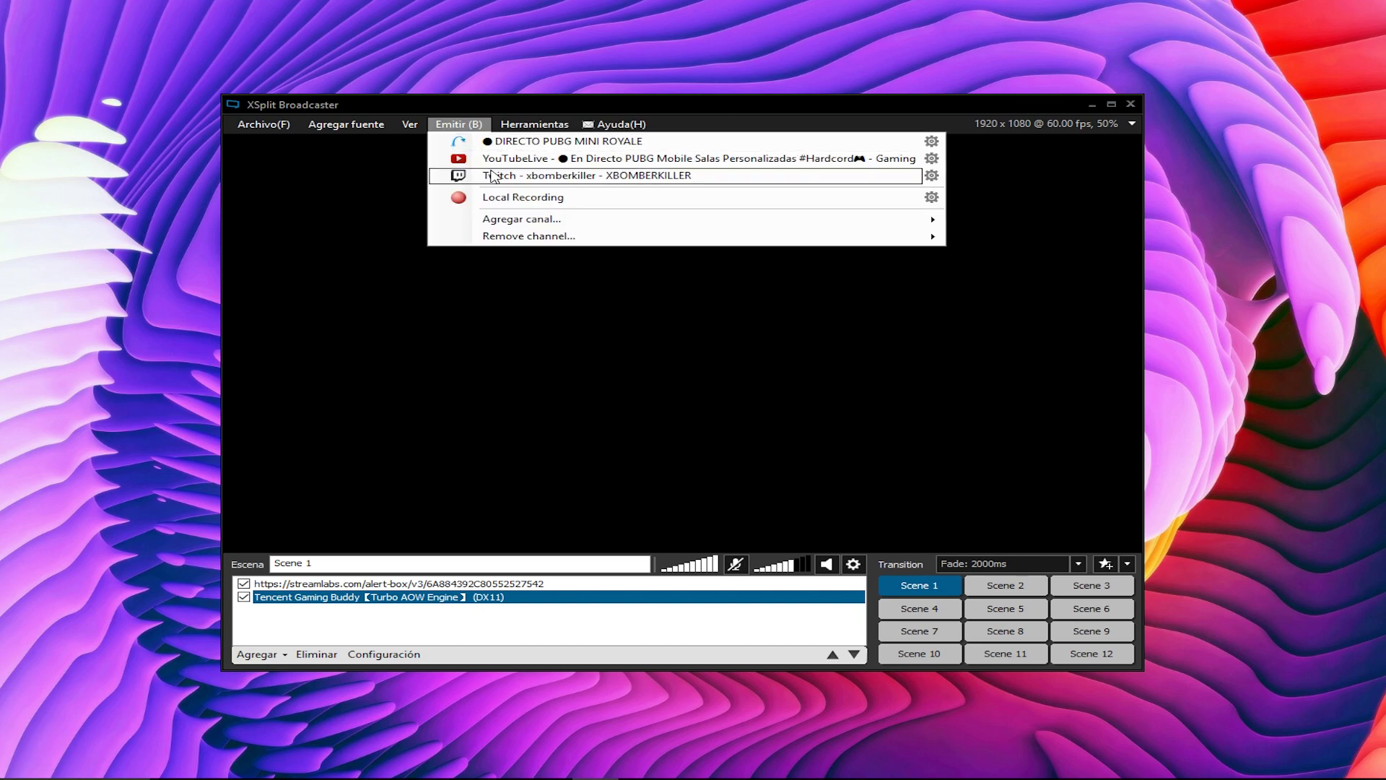
mouse_move(643, 225)
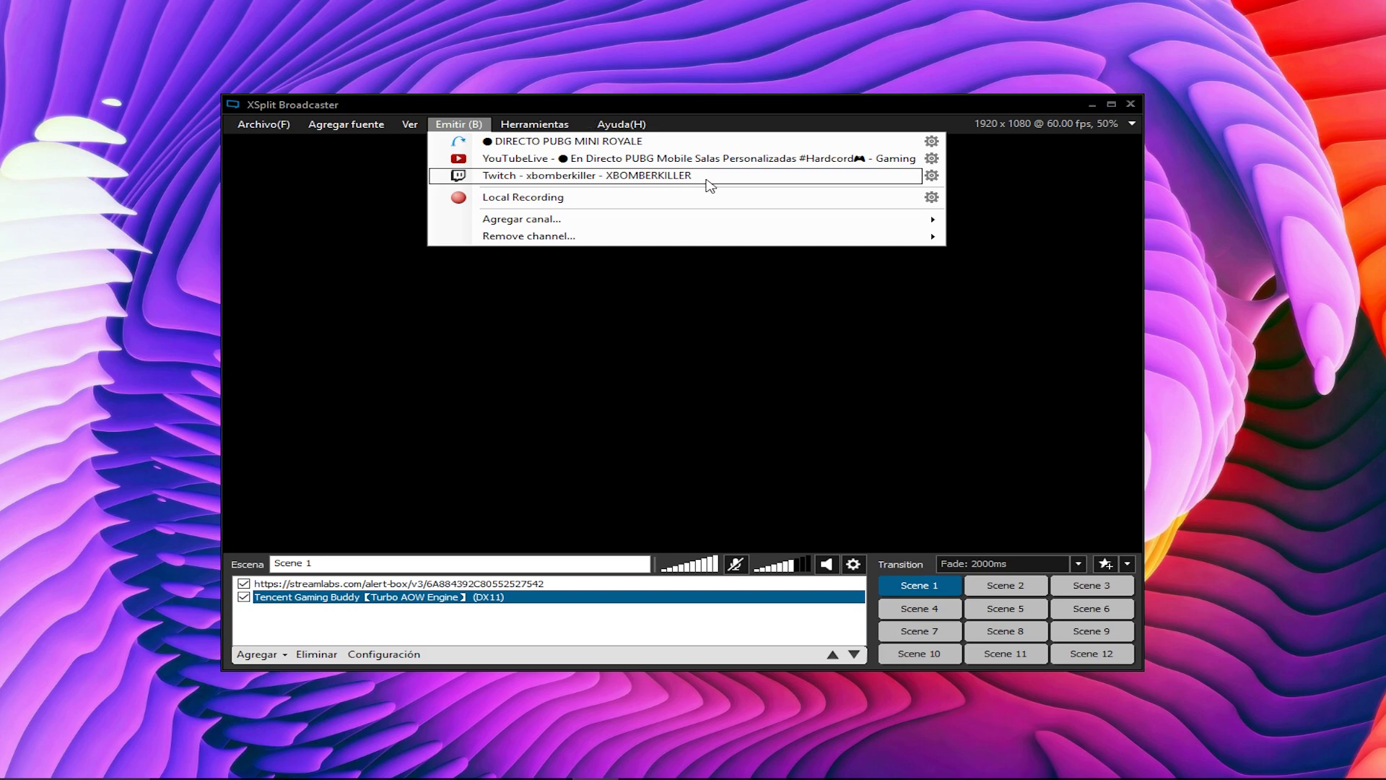
click(932, 177)
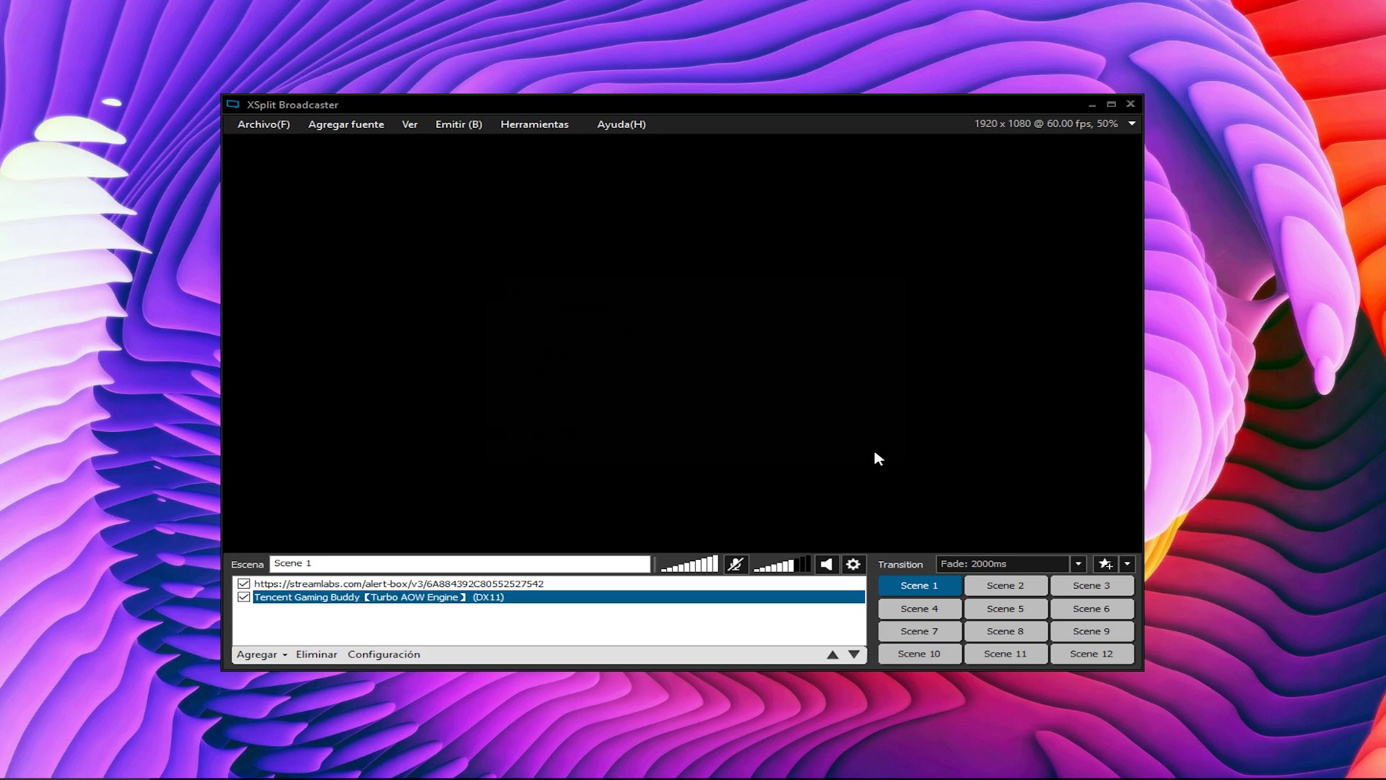
click(874, 452)
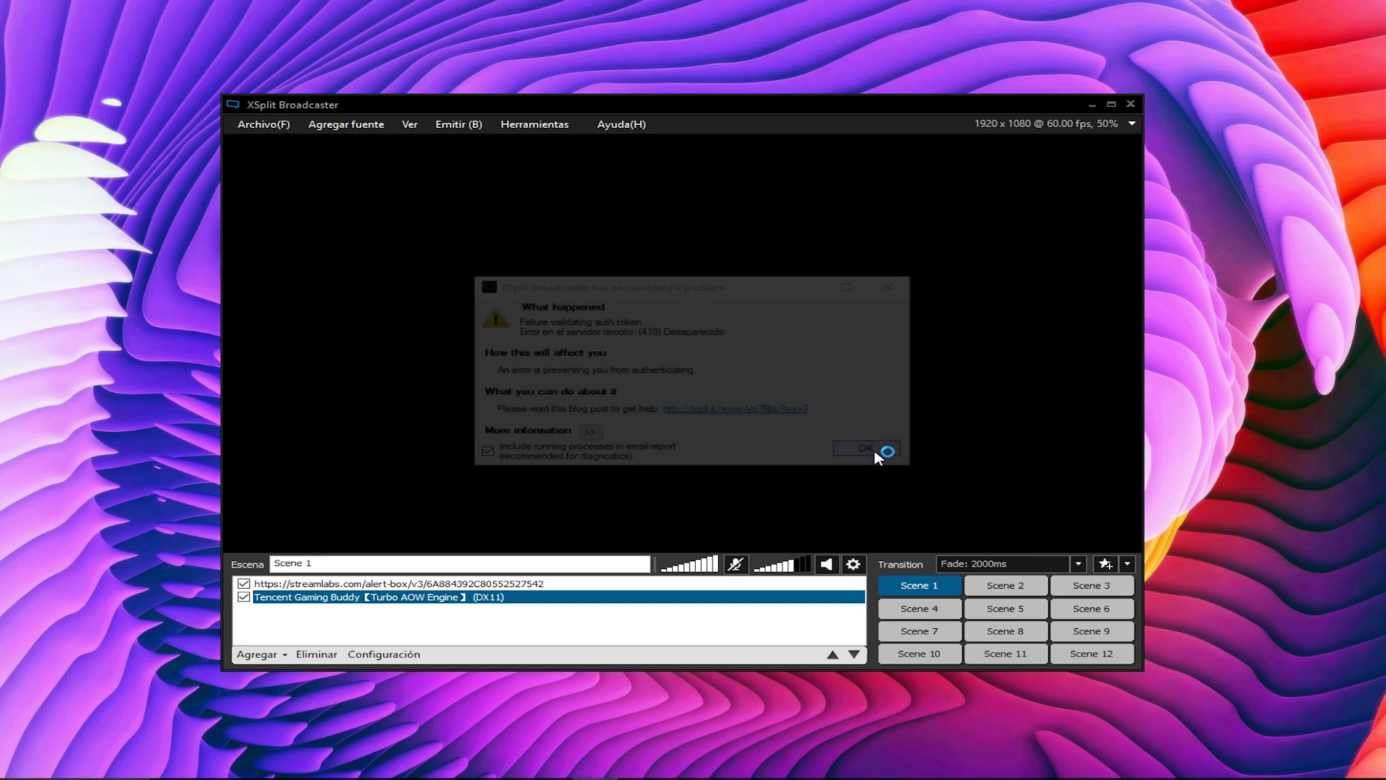
click(874, 453)
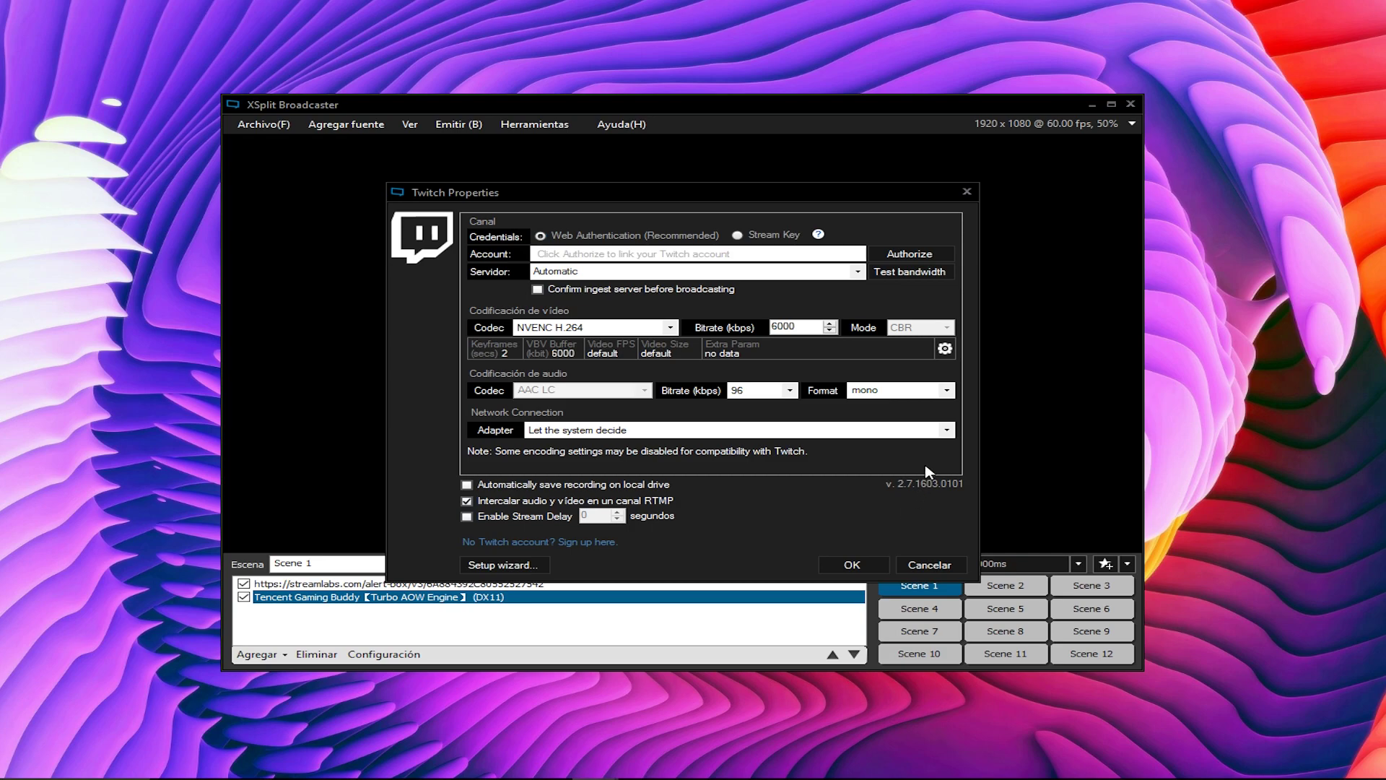
- Try to authorize the Twitch account, entering the account username and password and starting the robot check
click(938, 258)
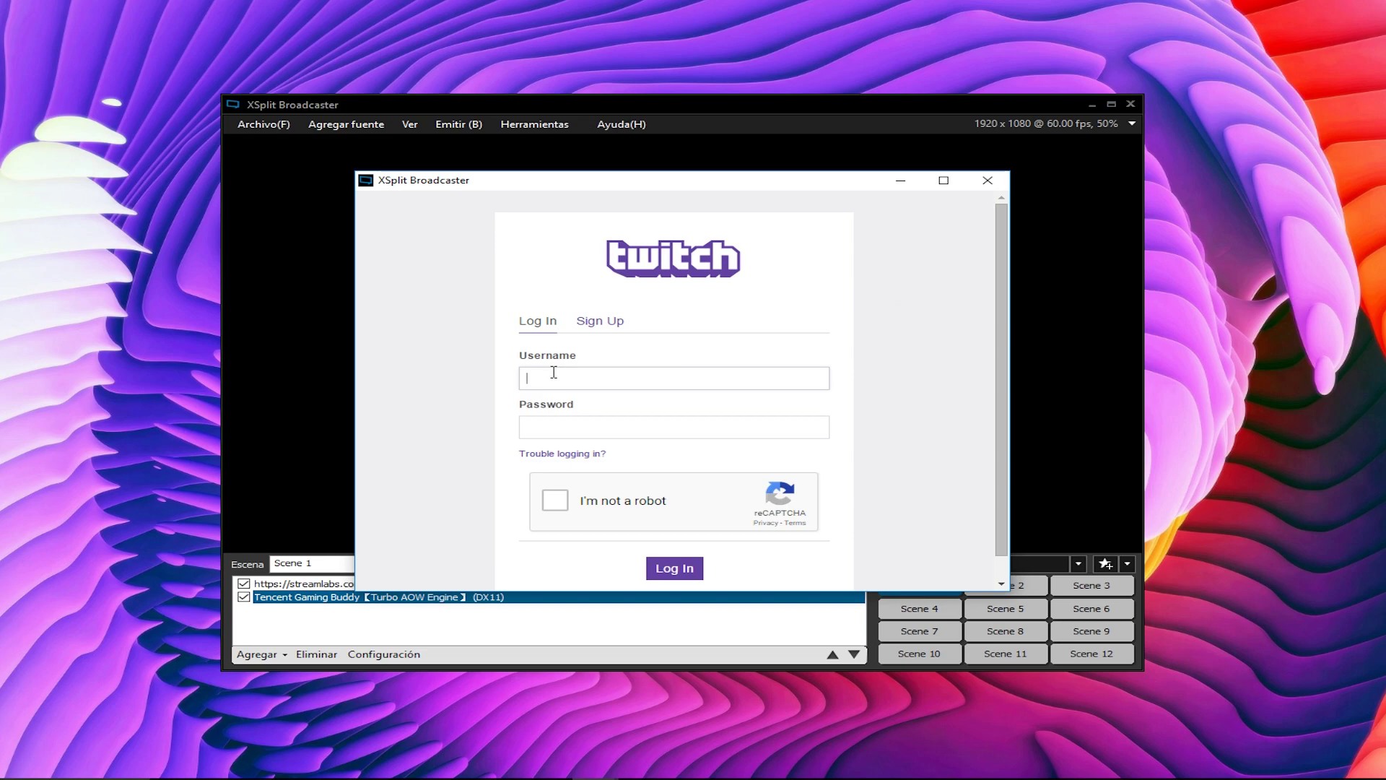
text(xbomberkiller)
click(577, 431)
text(a••••••••••••••)
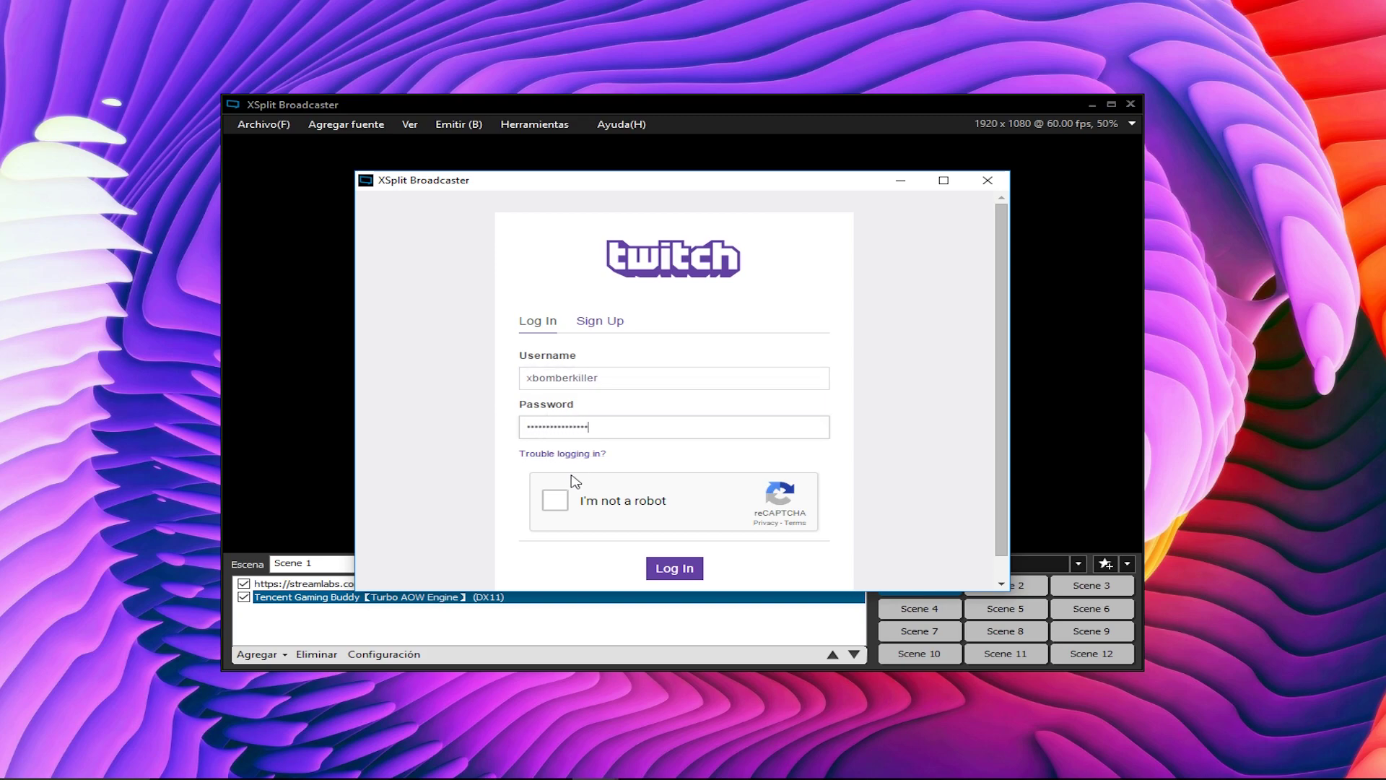
click(555, 500)
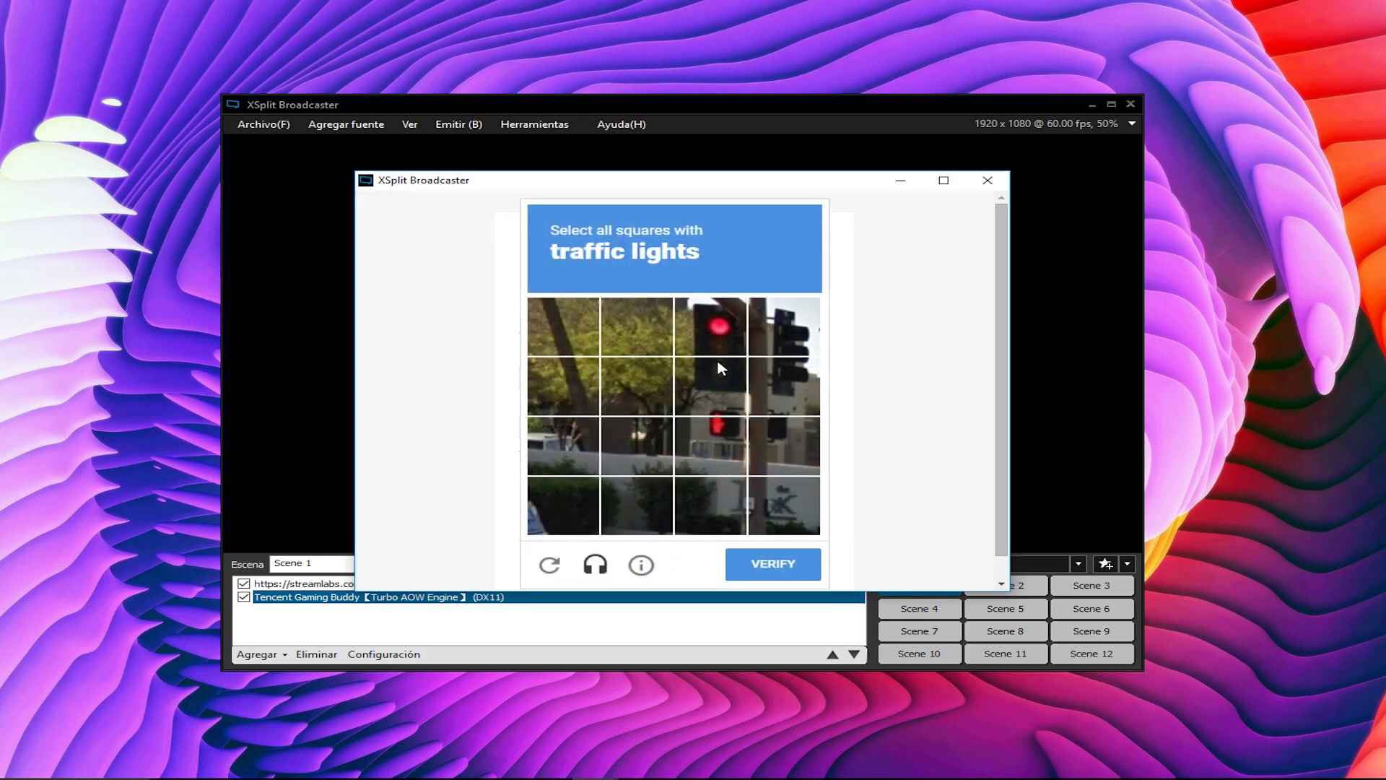
- Solve the traffic lights captcha, and close the Twitch login and the Twitch properties without saving
click(735, 337)
click(787, 338)
click(790, 375)
click(713, 390)
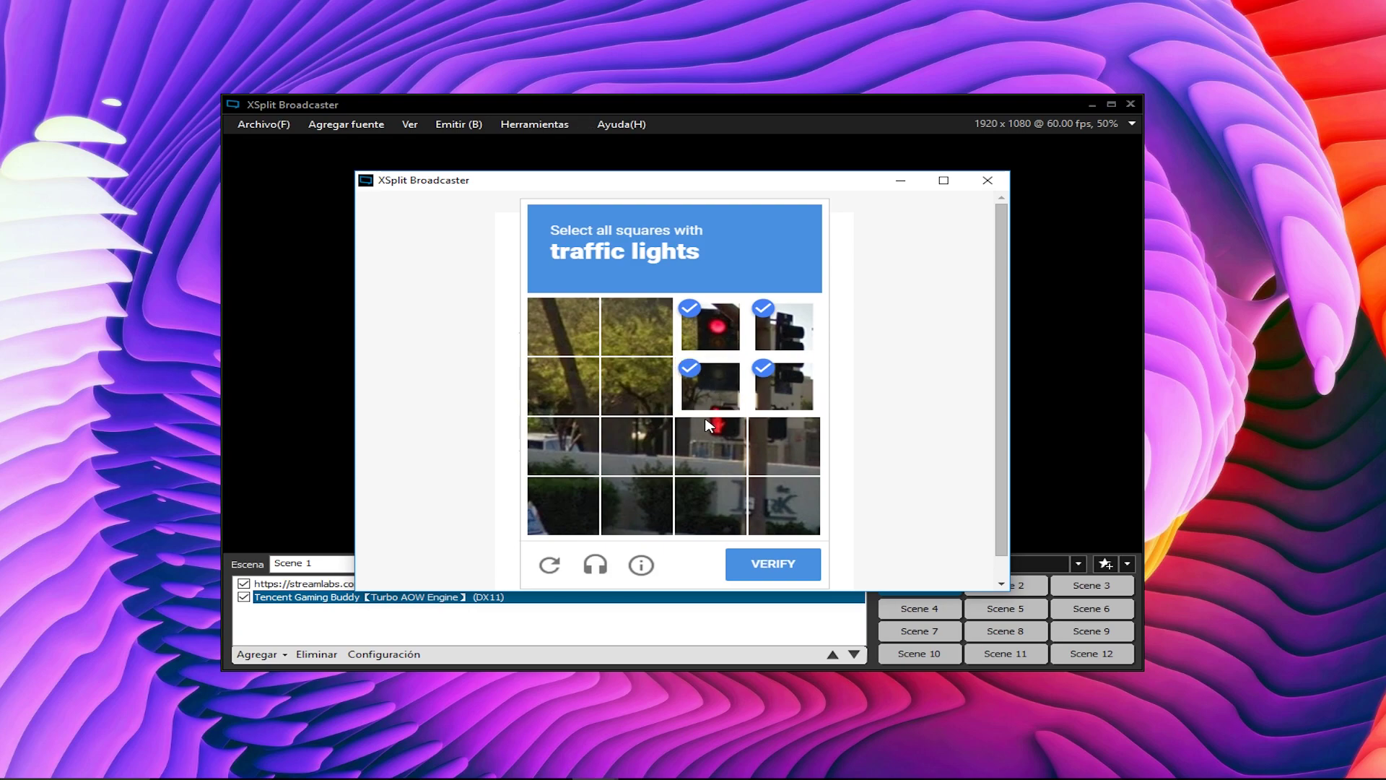
click(710, 446)
click(784, 445)
click(766, 557)
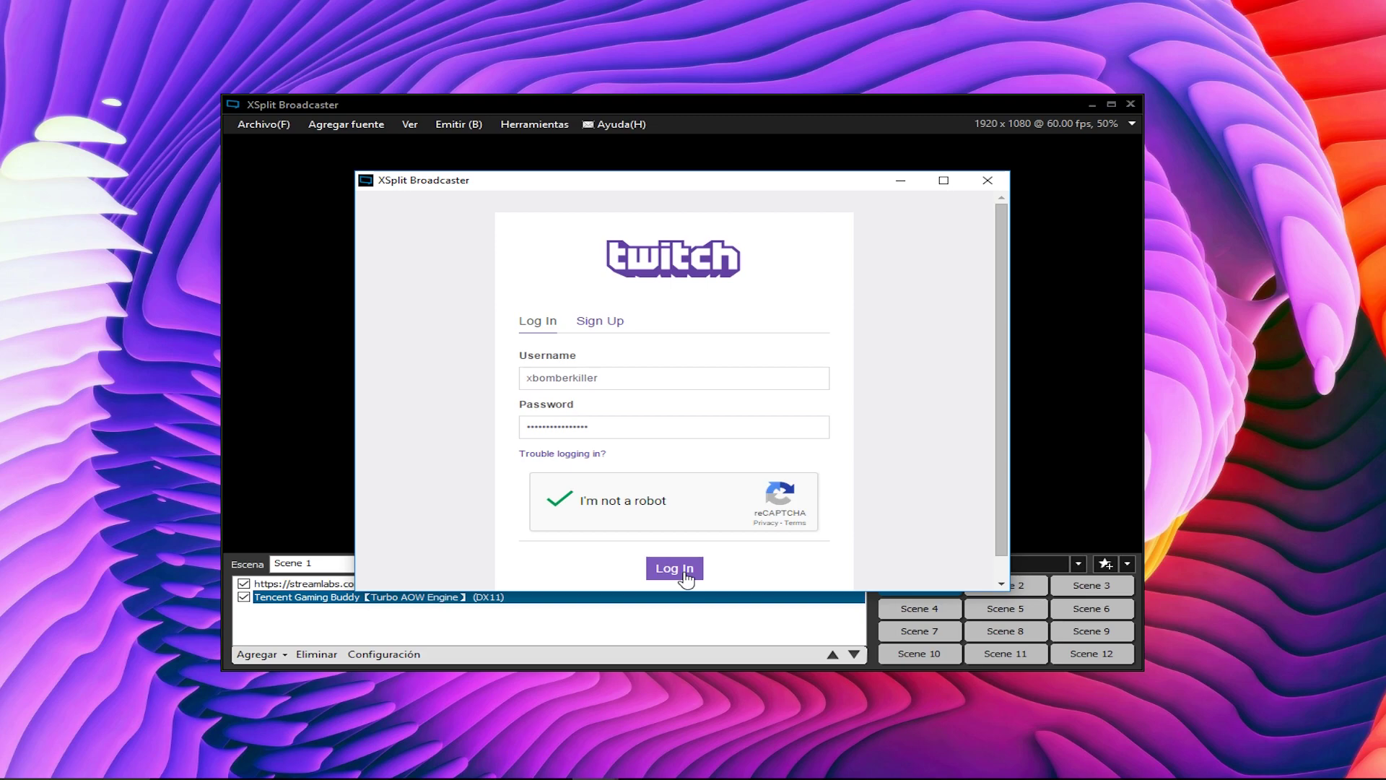
click(987, 182)
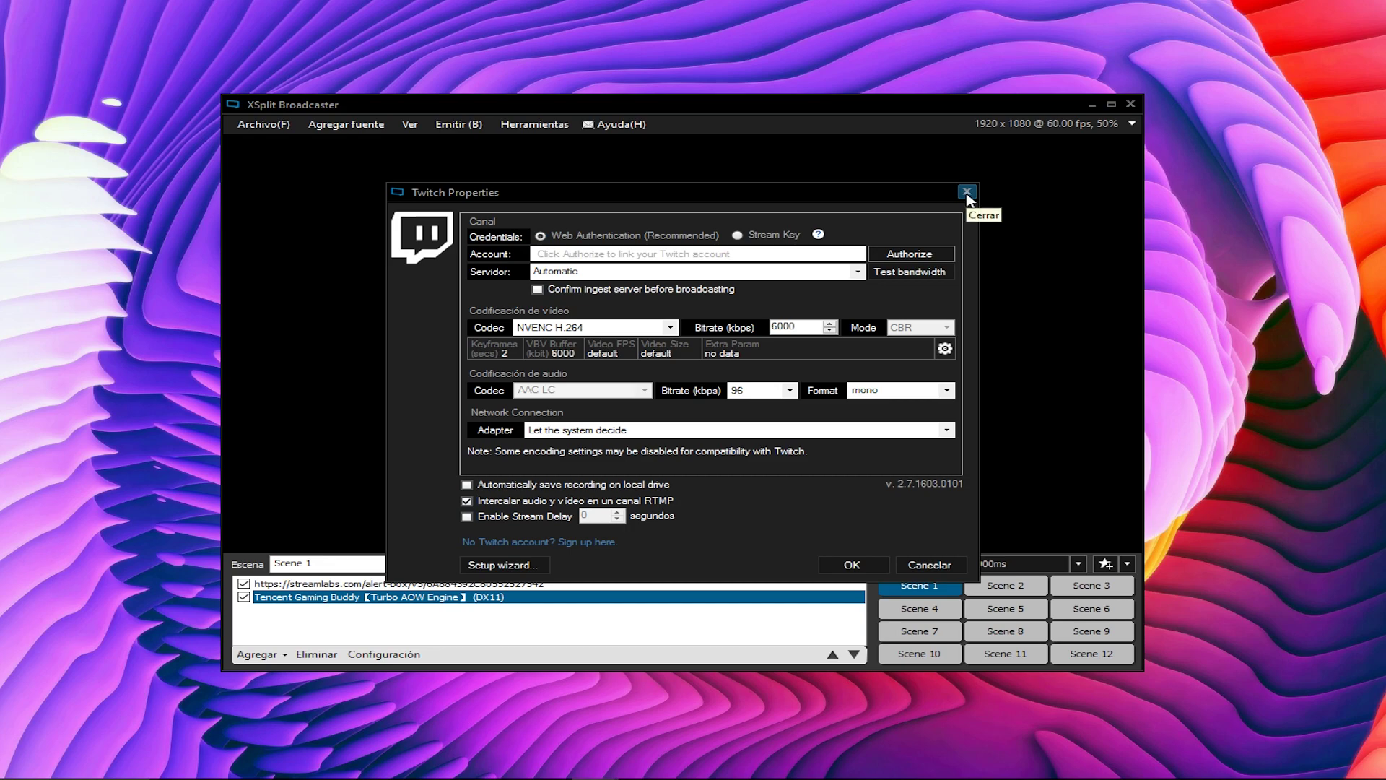
click(966, 193)
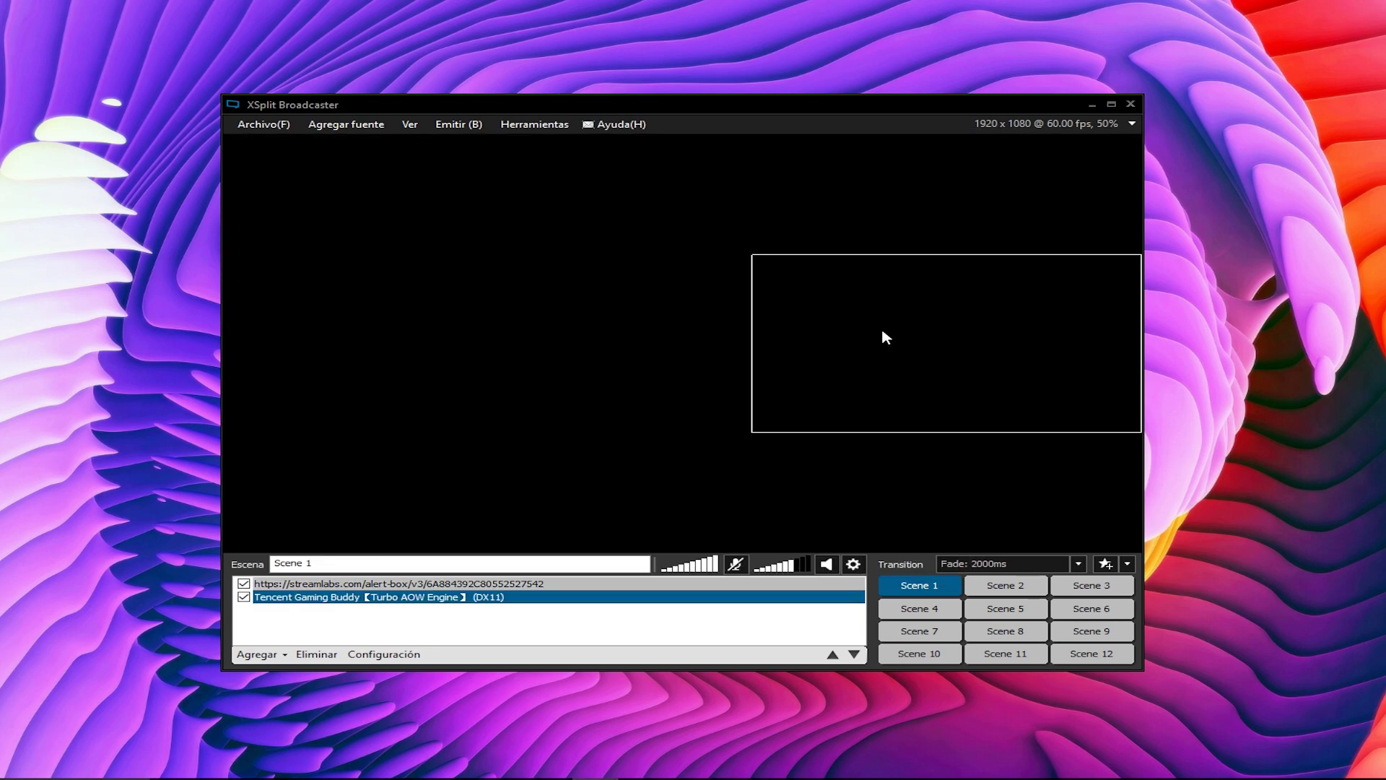
- Open the YouTube Live channel's properties and choose NVENC H.264 as the video codec
click(477, 127)
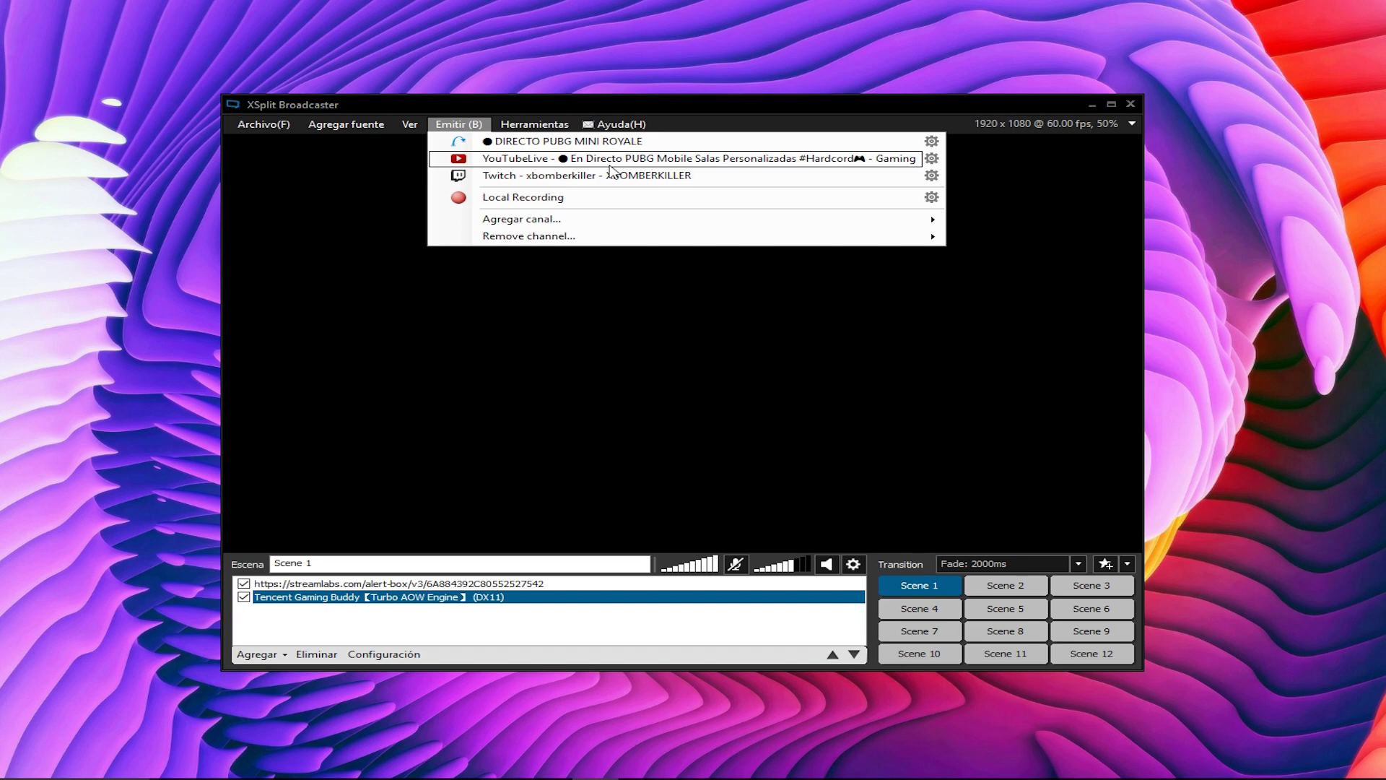
click(931, 160)
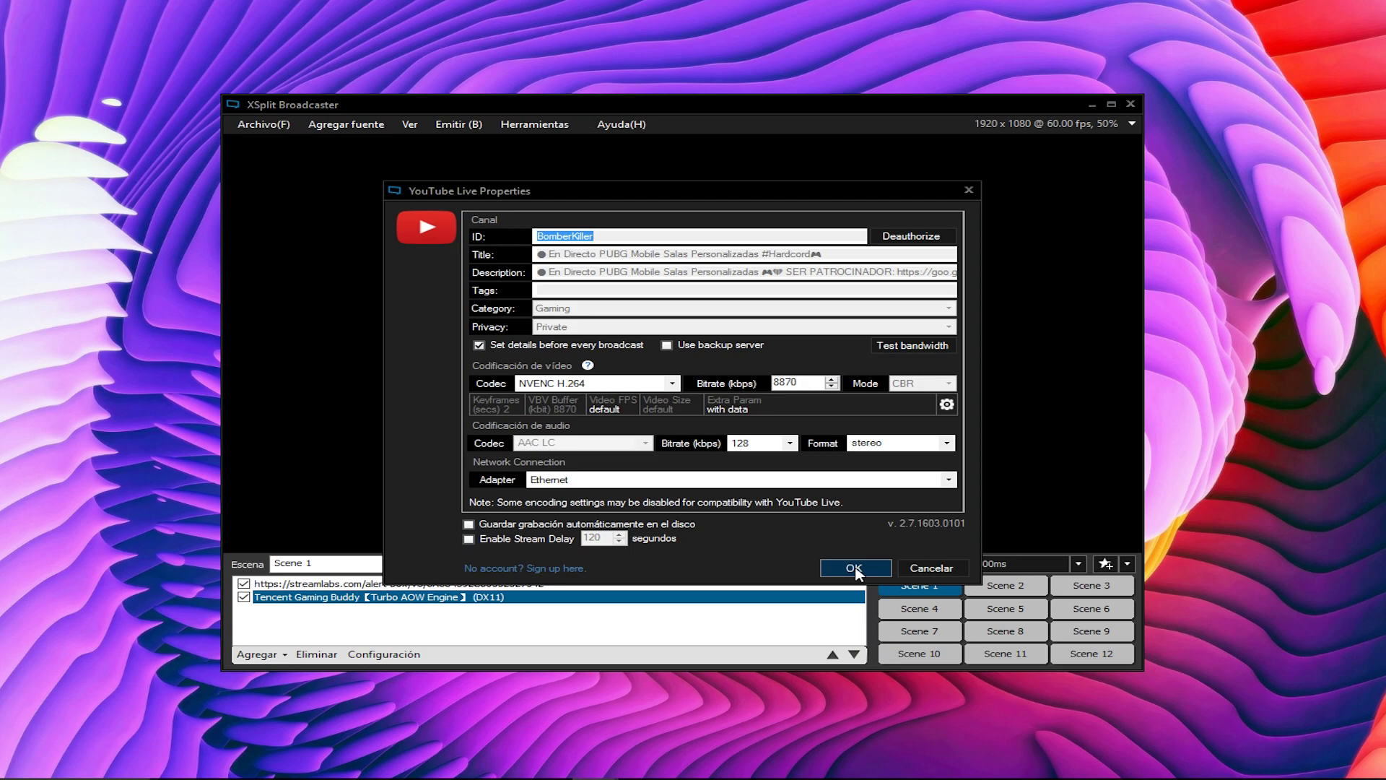
click(670, 384)
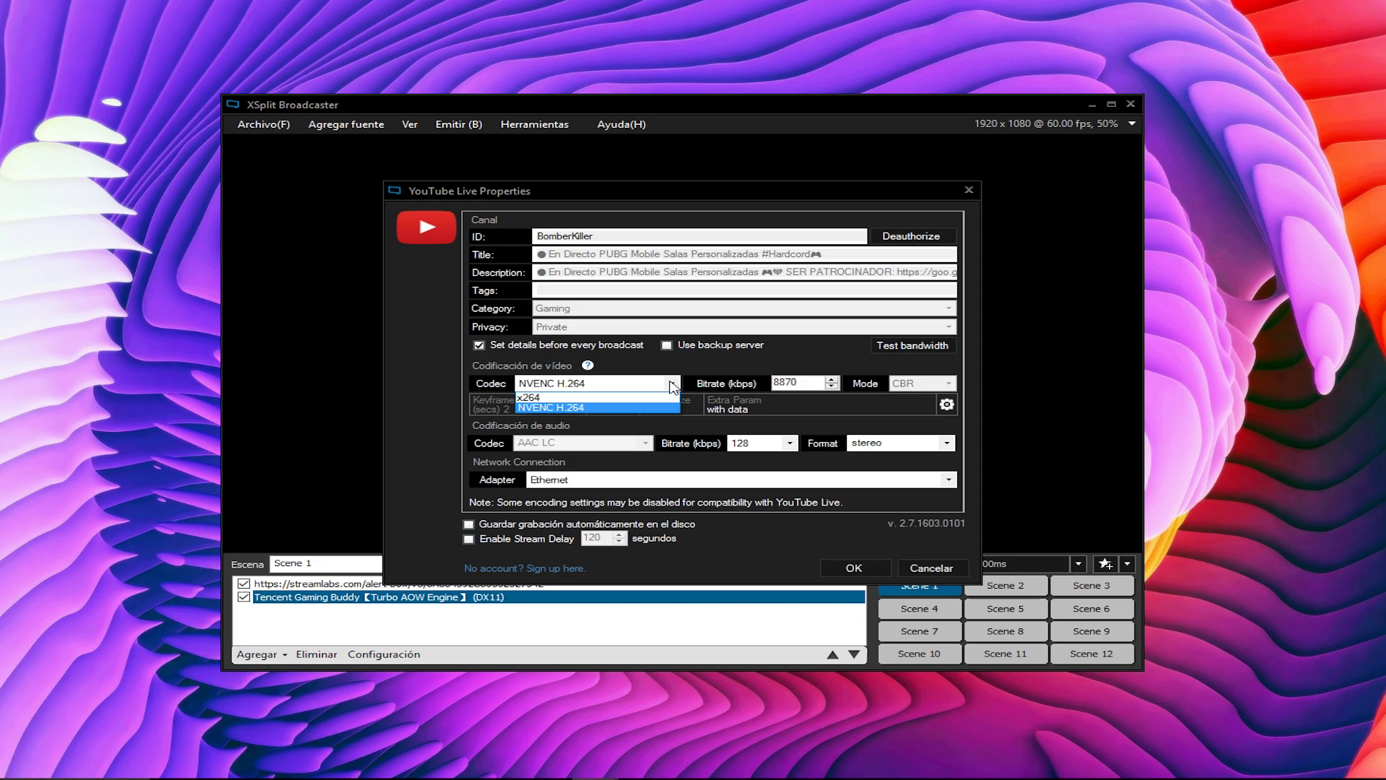
click(607, 410)
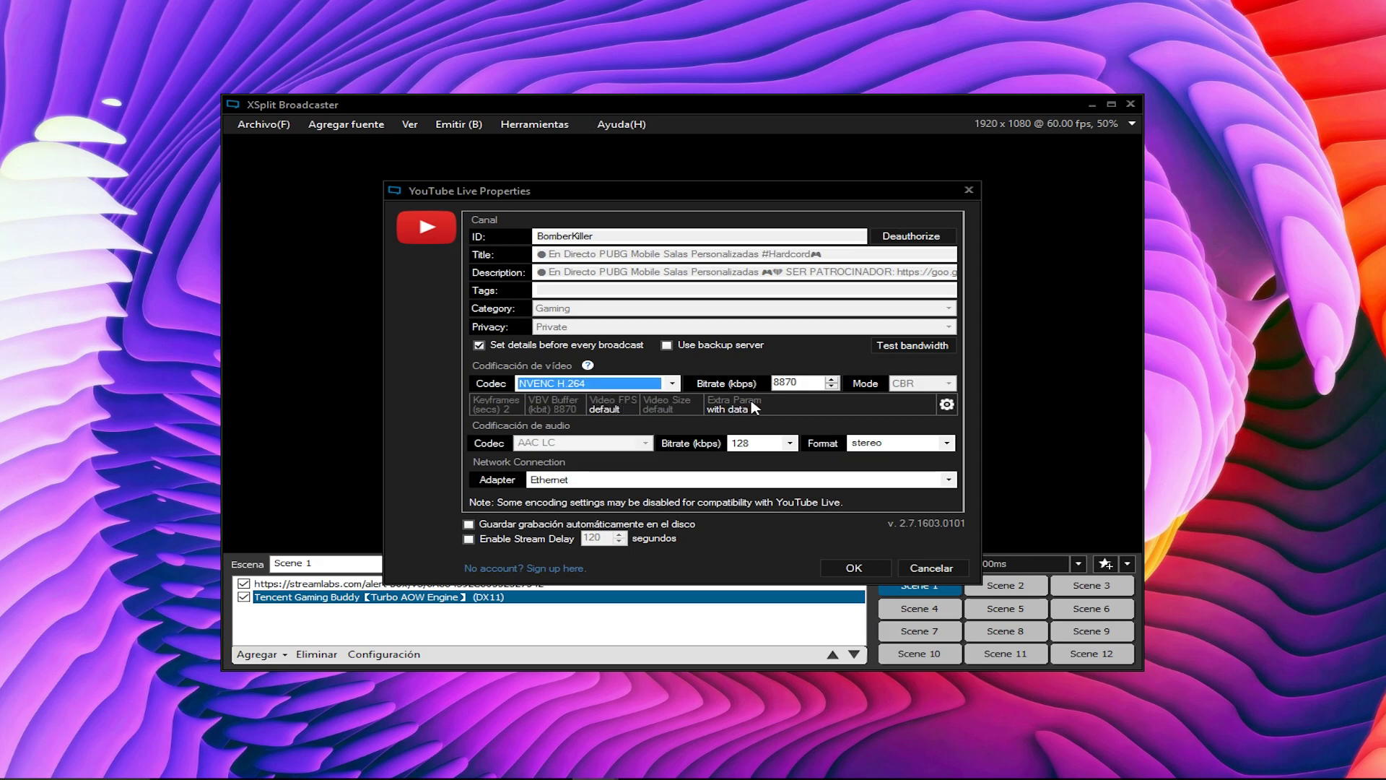
- Close the speed test image and set the YouTube Live video bitrate to 5000 kbps
drag(803, 382, 769, 382)
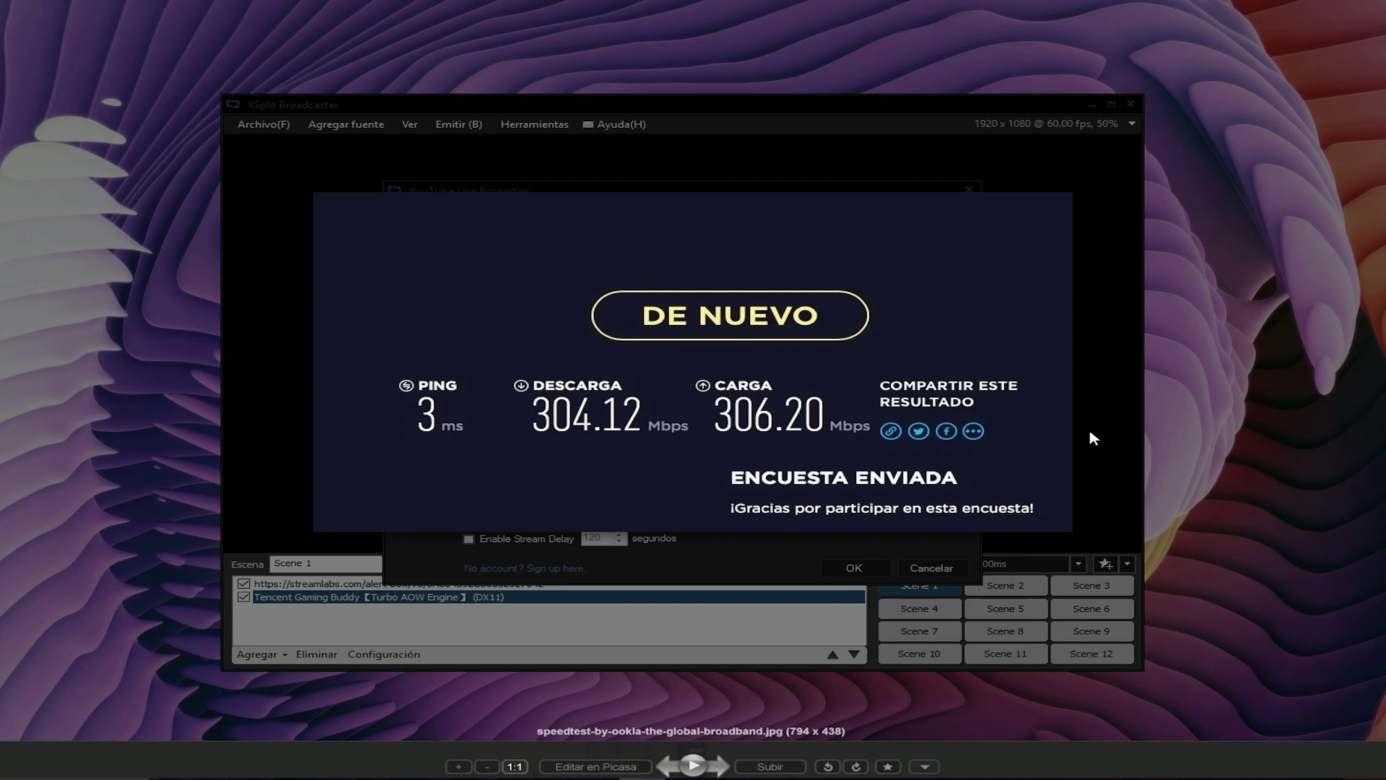
click(1094, 439)
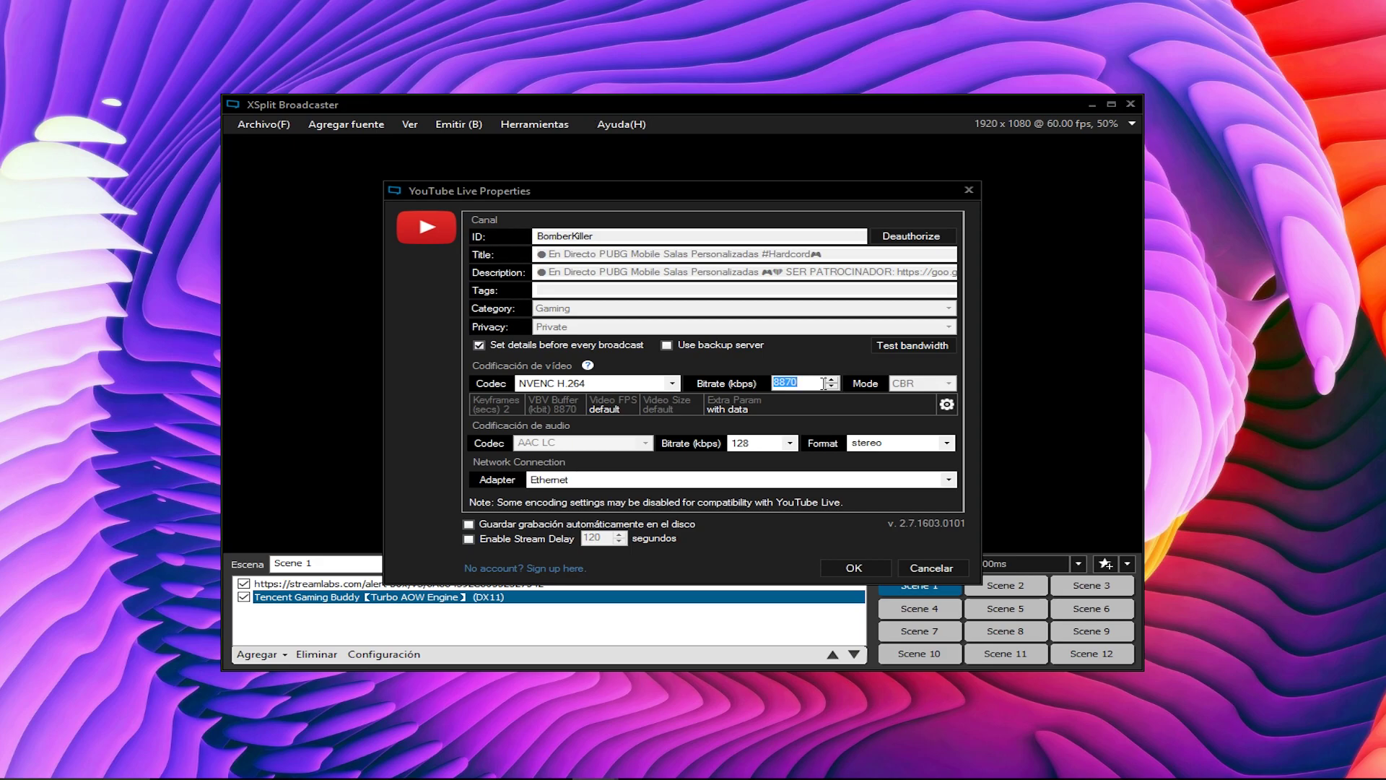
text(5000)
- Review the audio bitrate and format options, keep 128 kbps and stereo, and save the YouTube Live properties
click(790, 444)
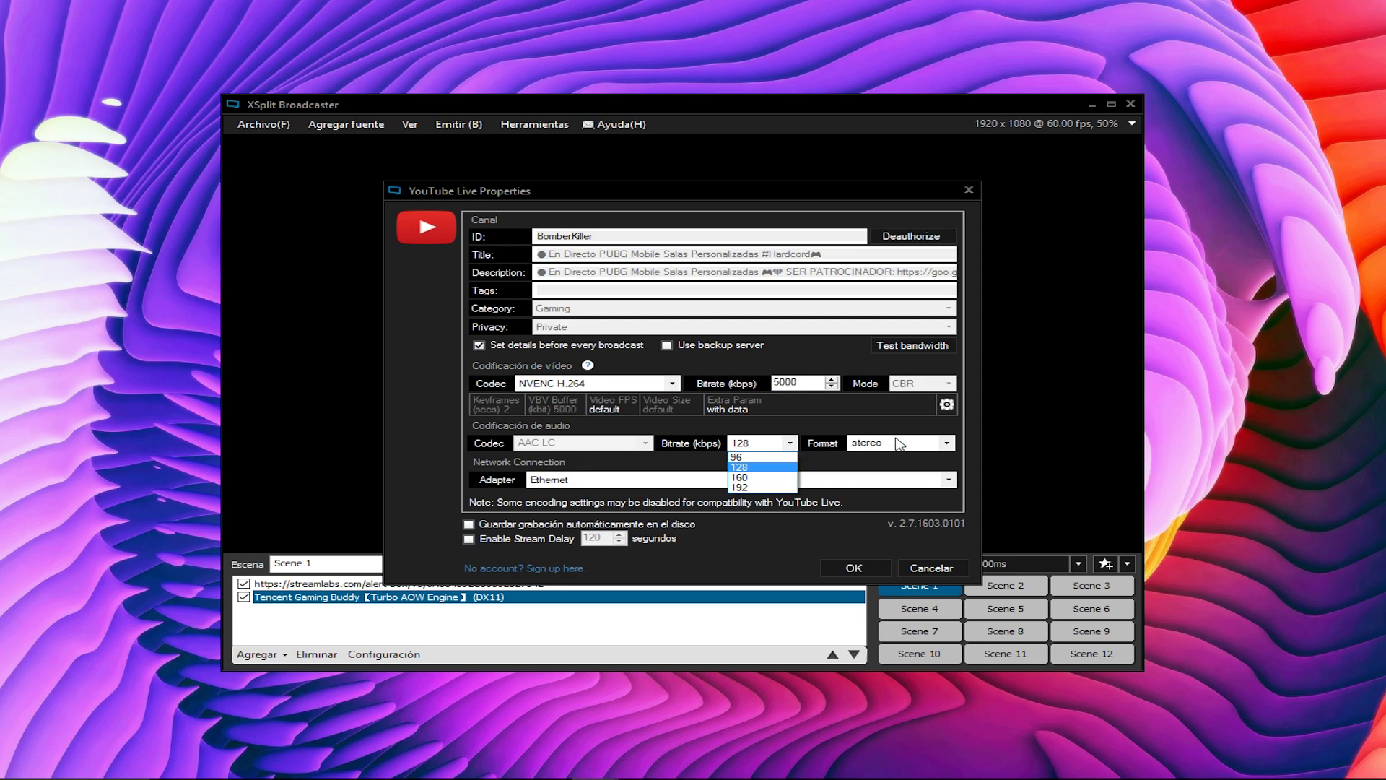
click(924, 444)
click(924, 444)
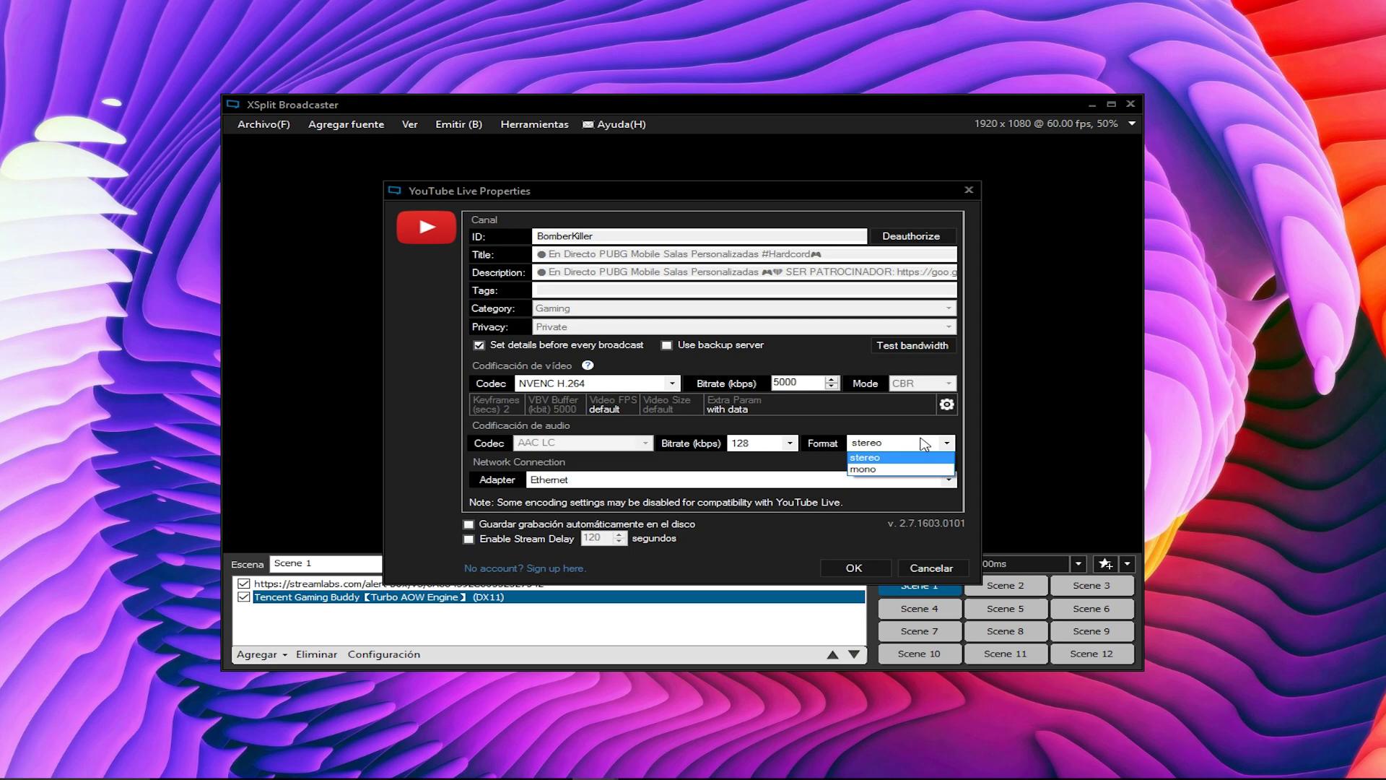
click(924, 443)
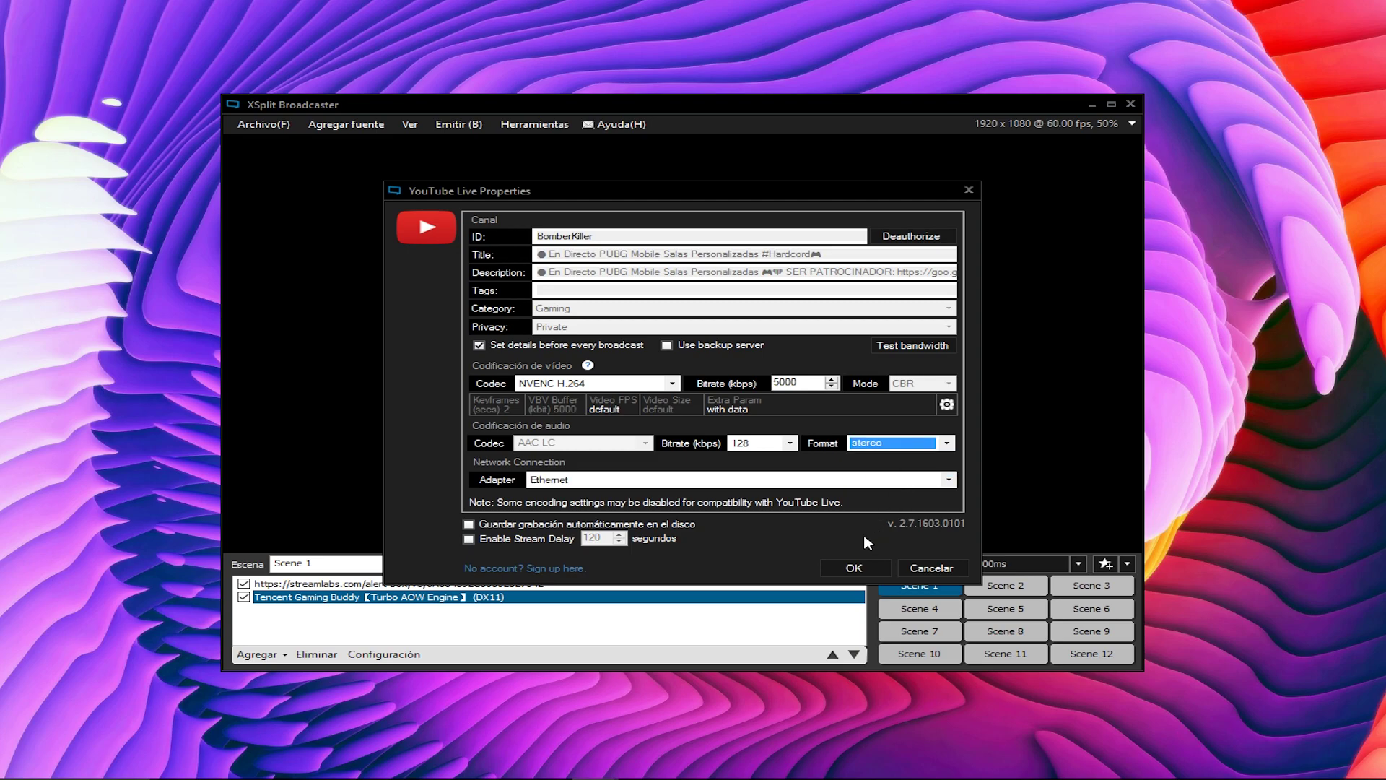
click(848, 570)
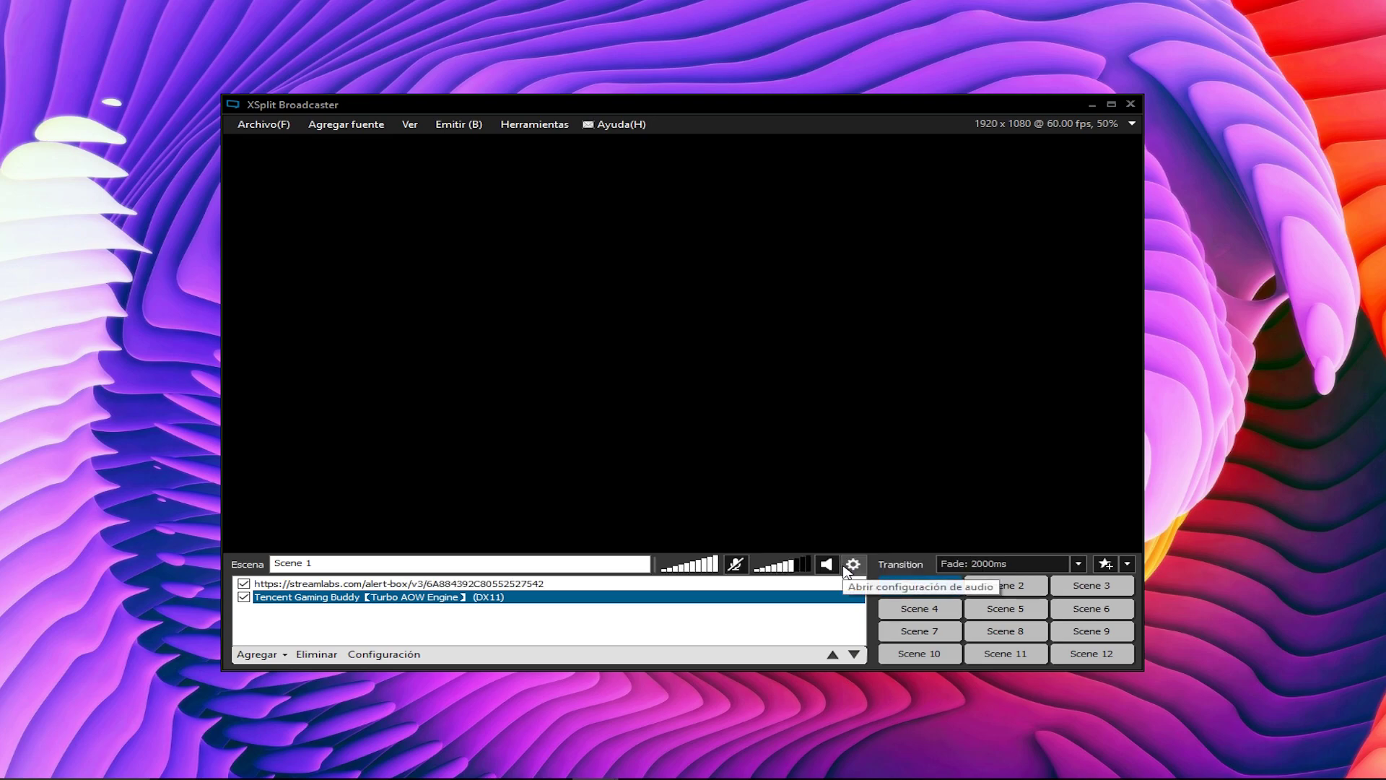
- Open the YouTube Live broadcast setup, choosing to stream in 1920 x 1080 at 60 FPS with watermark
click(456, 128)
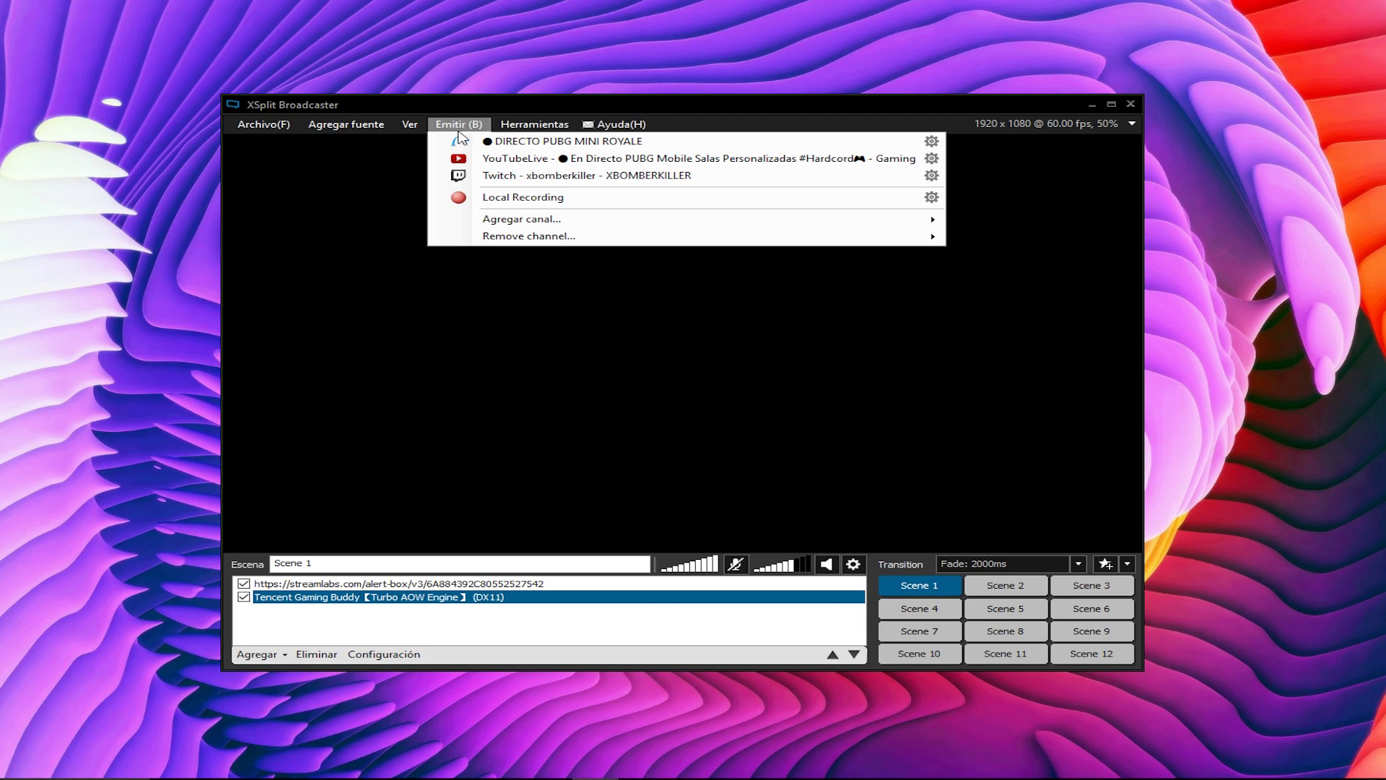
click(600, 160)
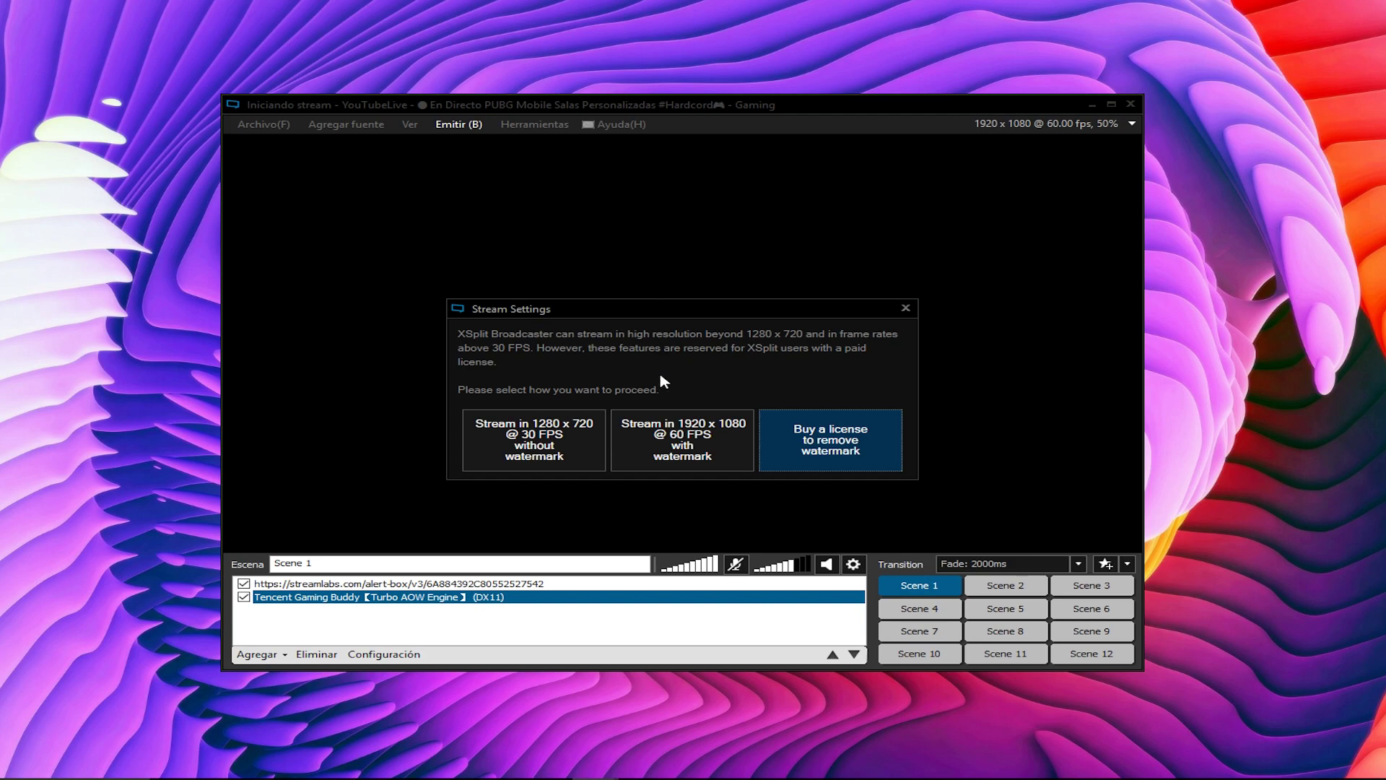
click(677, 442)
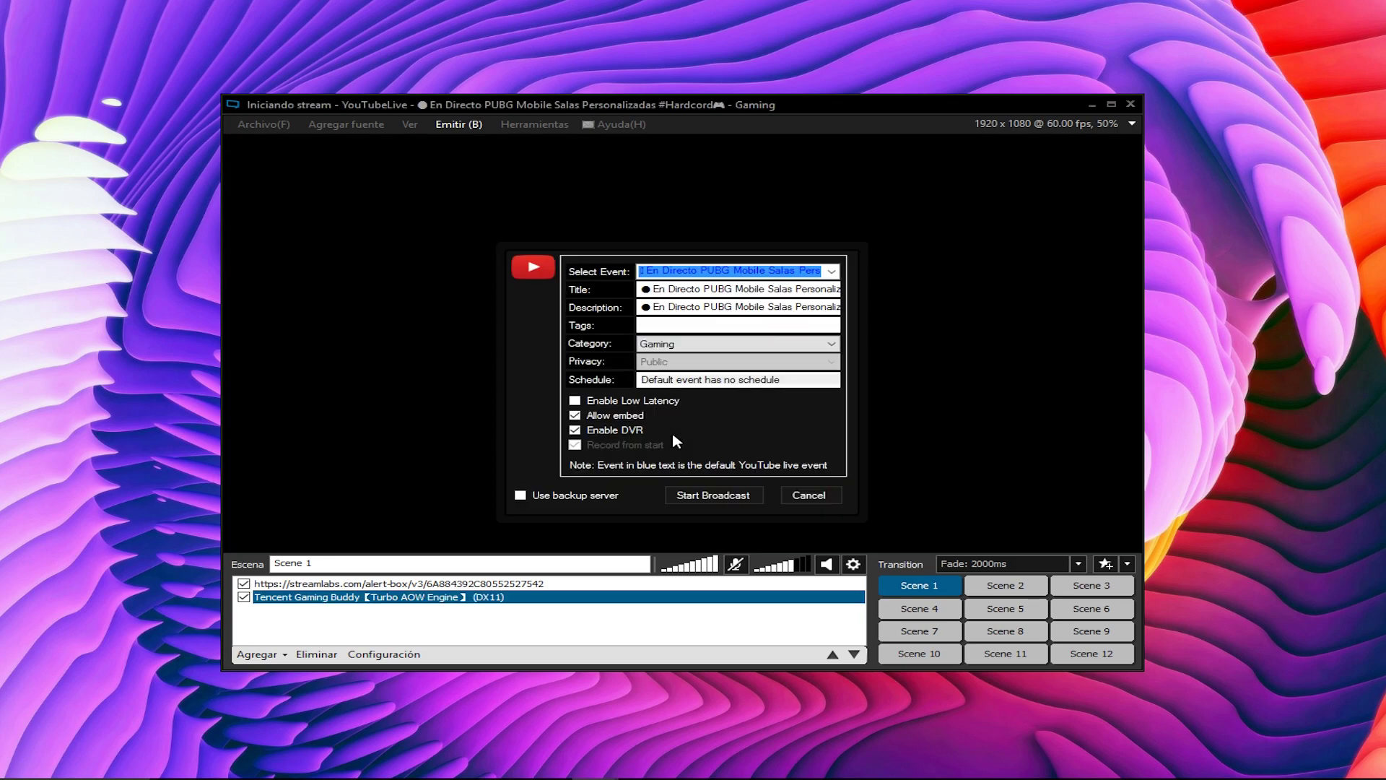